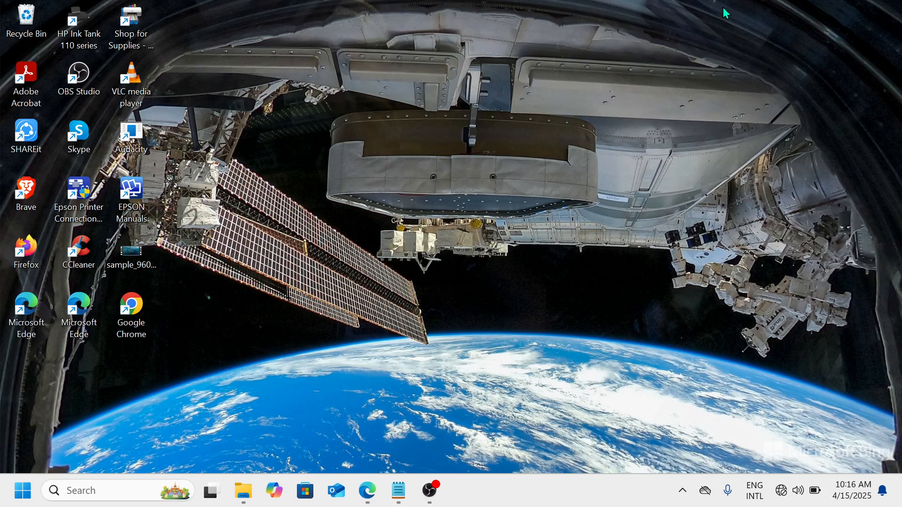
# Open the Storage page in the Windows system settings and review the disk usage categories and storage management options.
pyautogui.rightClick(30, 493)
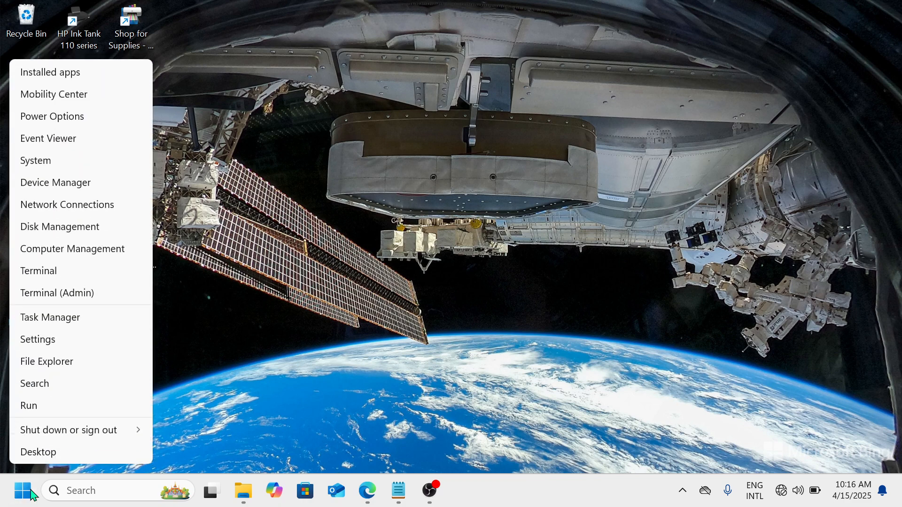
pyautogui.click(55, 338)
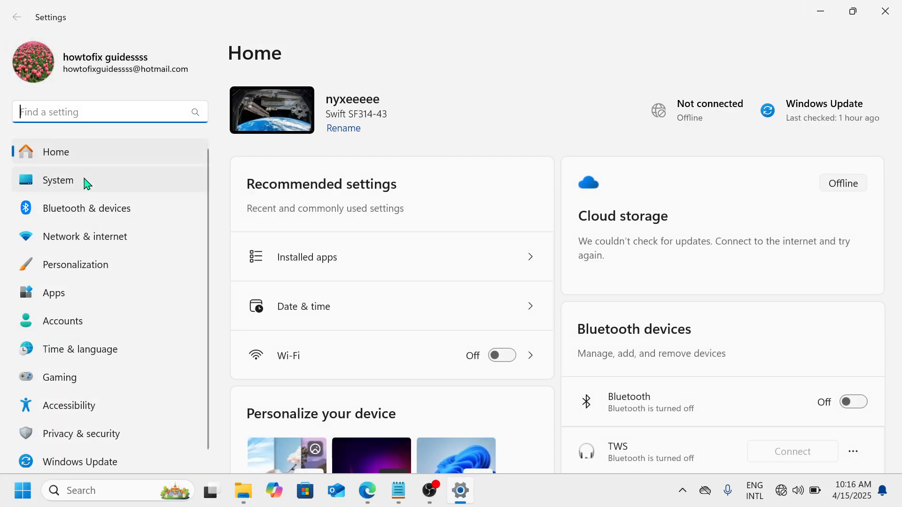
pyautogui.click(86, 183)
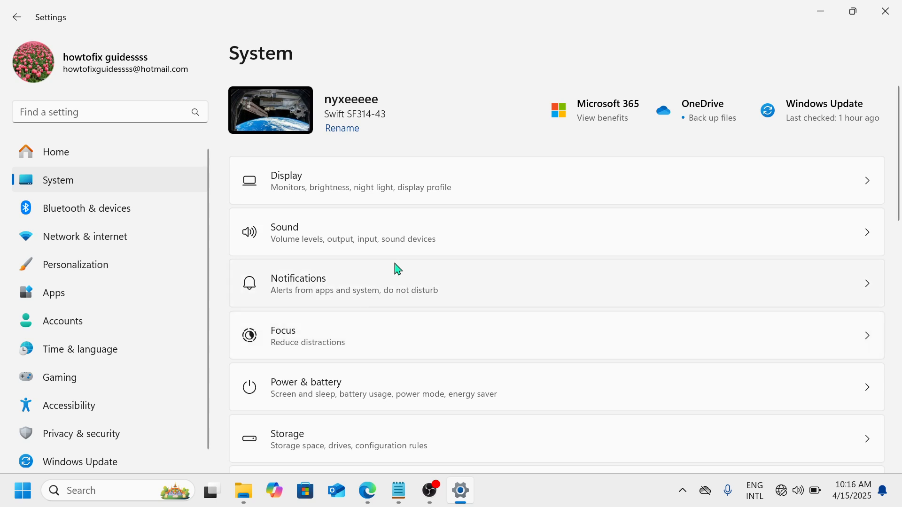
pyautogui.scroll(-2, 356, 320)
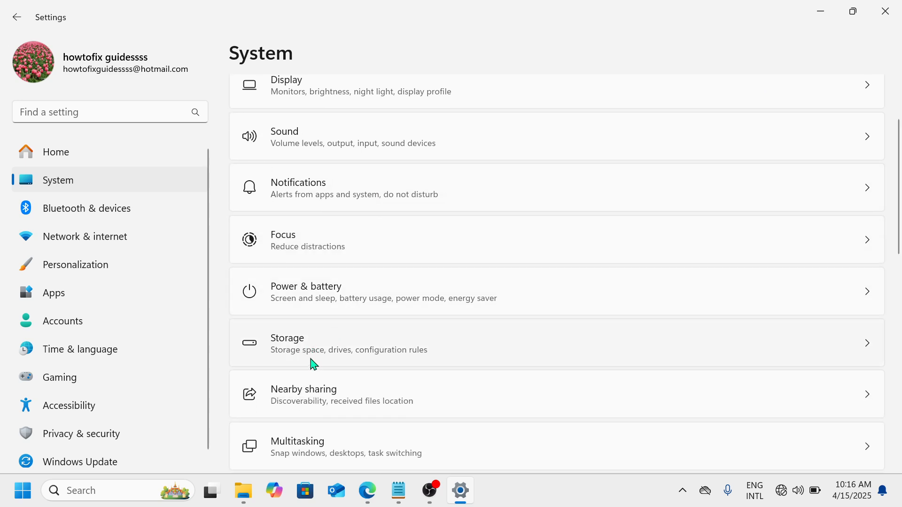
pyautogui.click(379, 361)
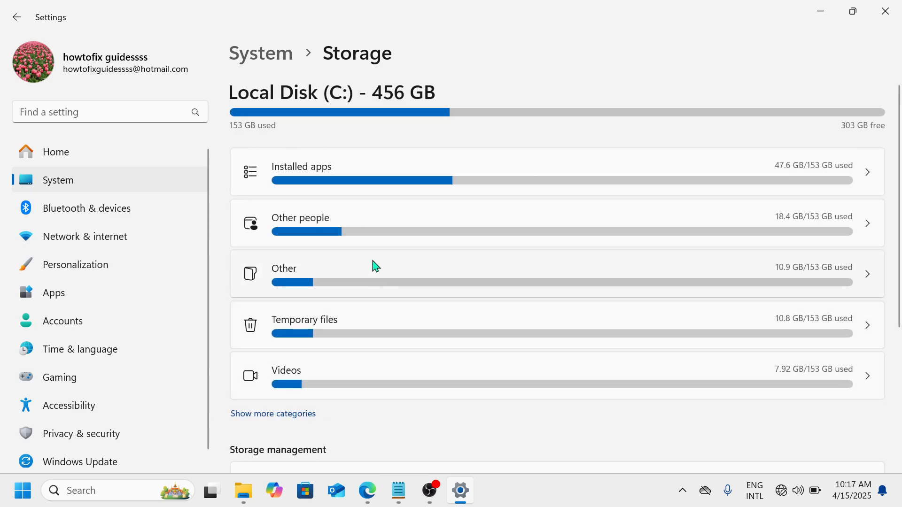
pyautogui.scroll(-4, 374, 225)
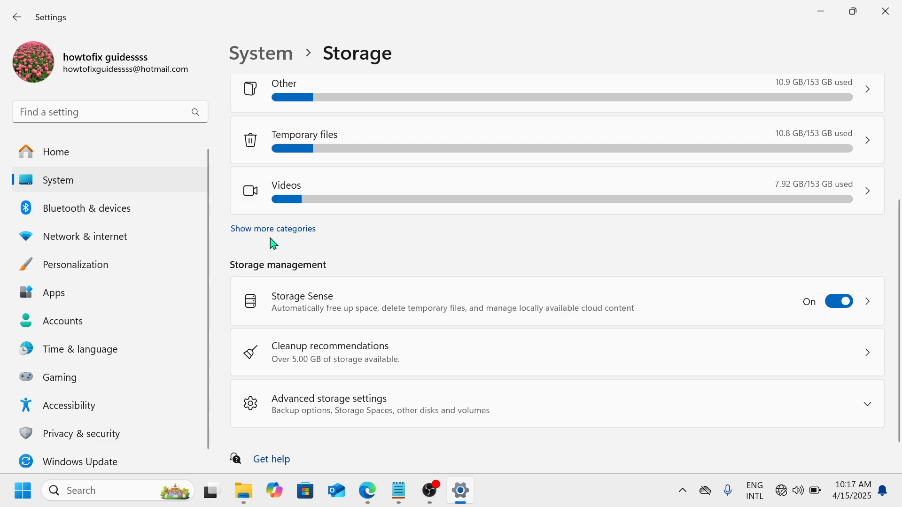
# Switch sending optional diagnostic data off and back on in the Diagnostics & feedback privacy settings.
pyautogui.scroll(-1, 137, 282)
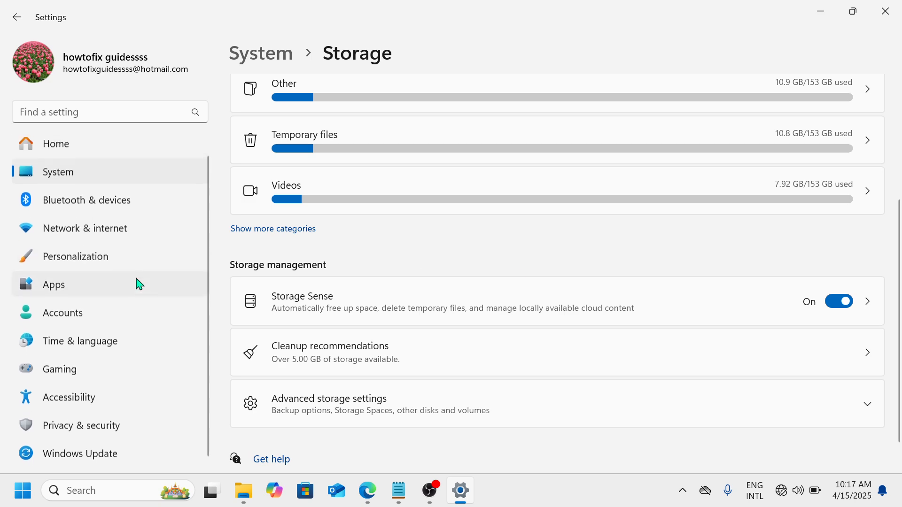
pyautogui.click(127, 427)
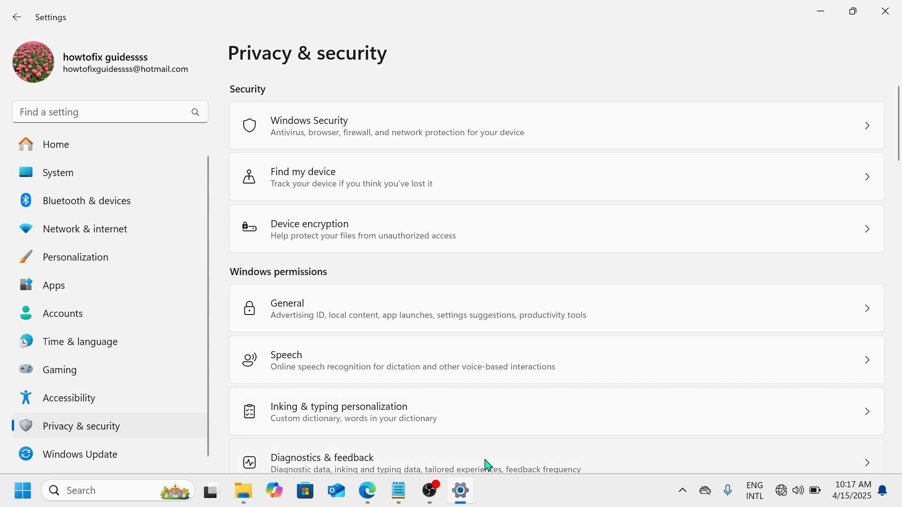
pyautogui.scroll(-2, 483, 462)
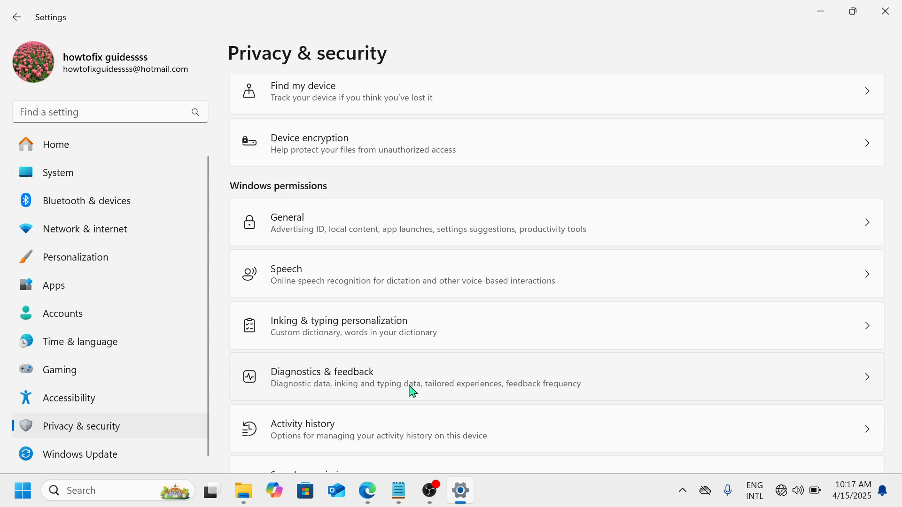
pyautogui.click(520, 389)
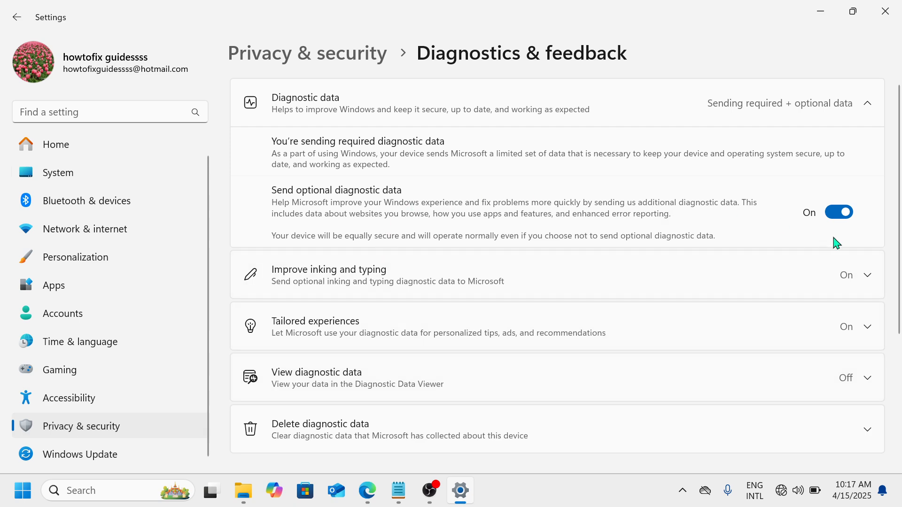
pyautogui.click(847, 212)
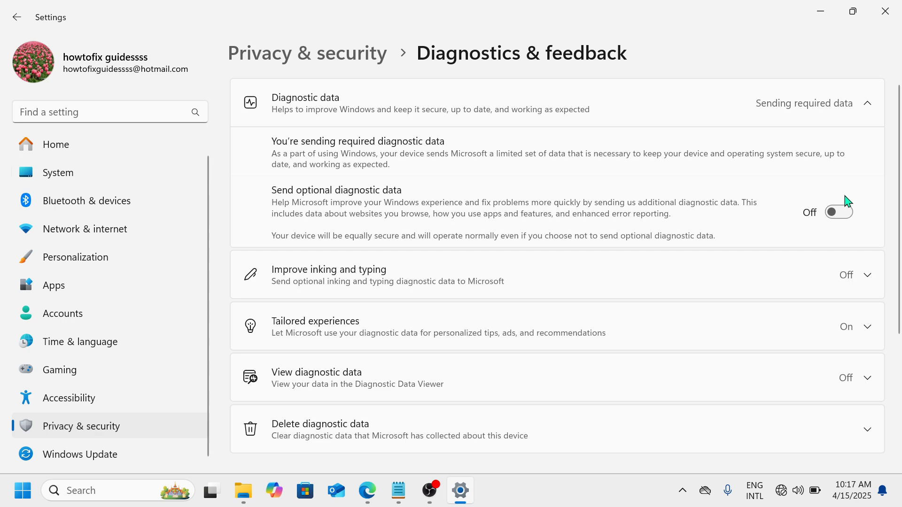
pyautogui.click(838, 210)
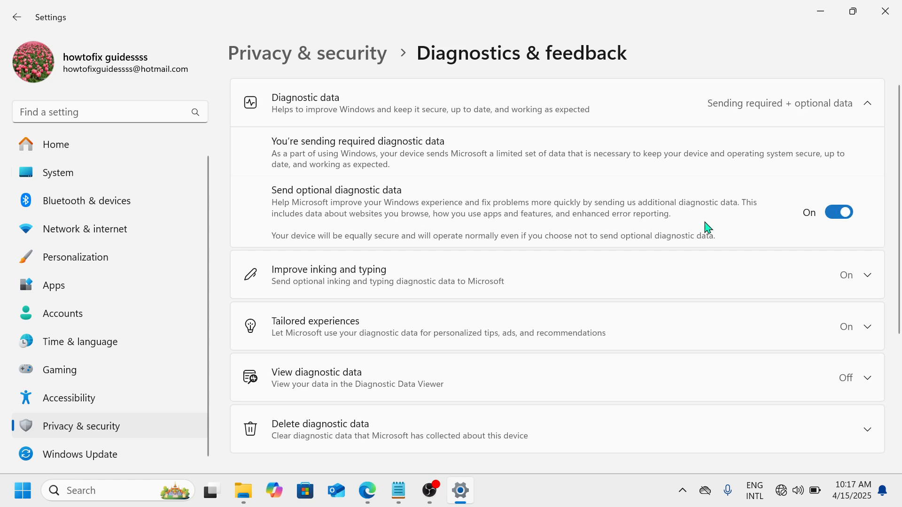
# Open the Game Mode page in the Gaming settings to check whether Game Mode is enabled.
pyautogui.click(73, 383)
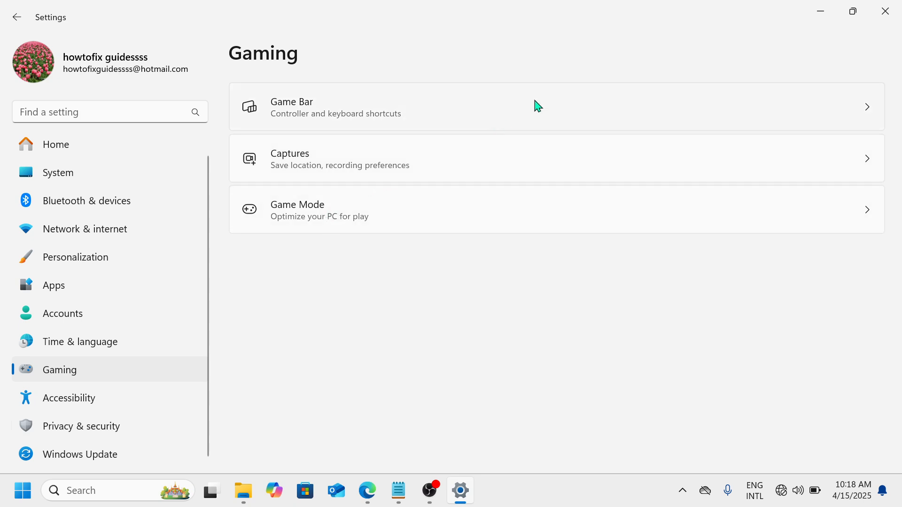
pyautogui.click(463, 210)
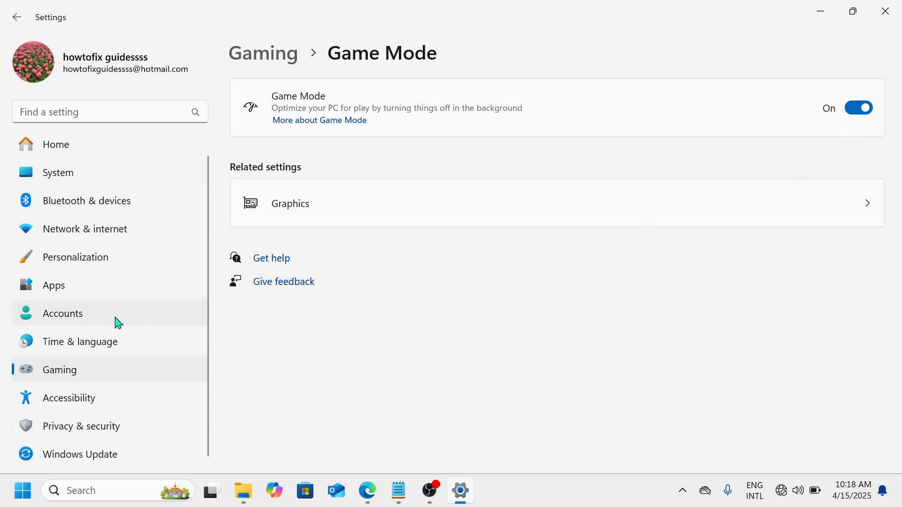
# Review the power mode choices for plugged in and on battery under Power & battery, and close Settings.
pyautogui.click(80, 173)
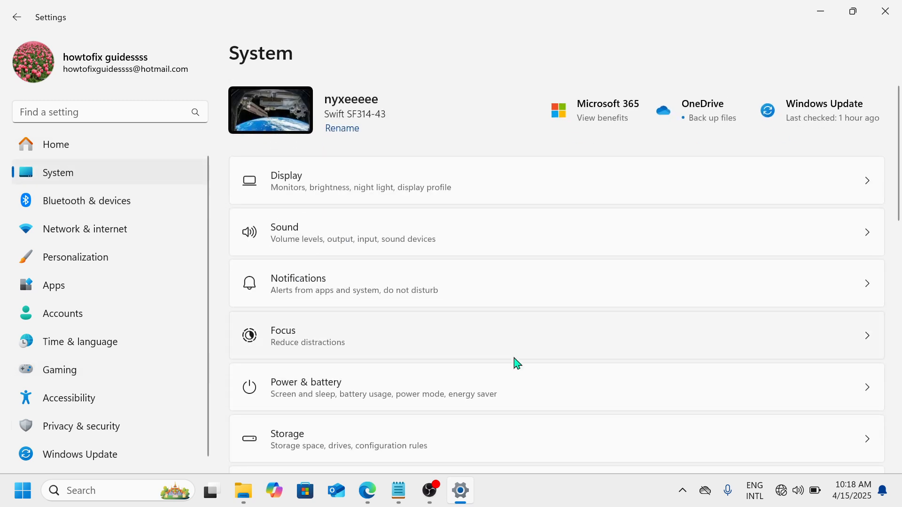
pyautogui.scroll(-2, 516, 363)
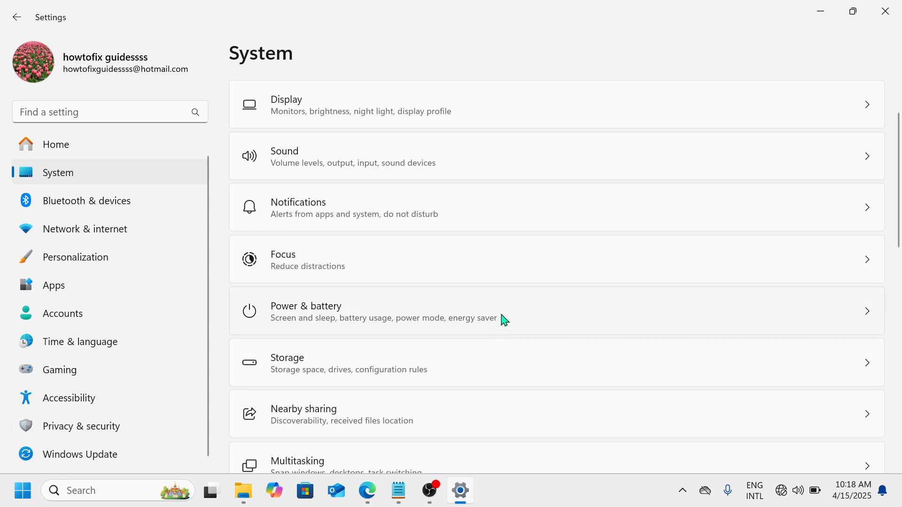
pyautogui.click(510, 314)
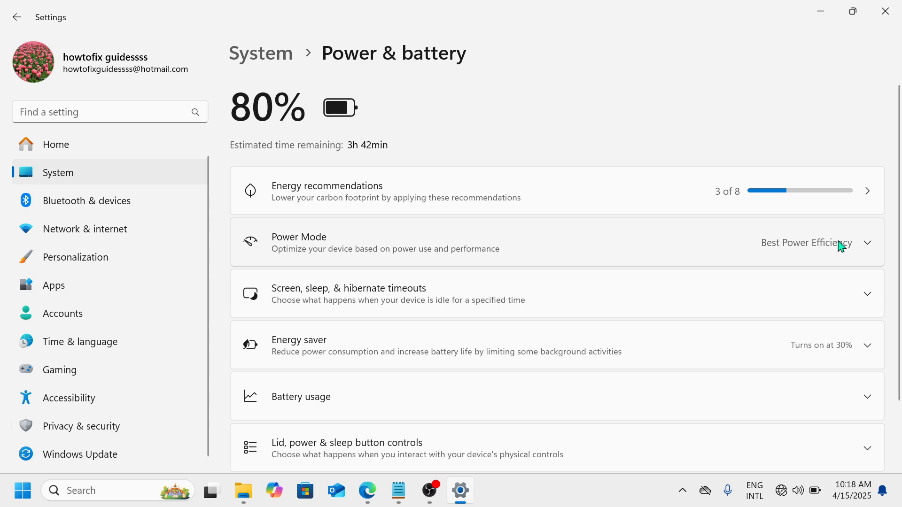
pyautogui.click(870, 244)
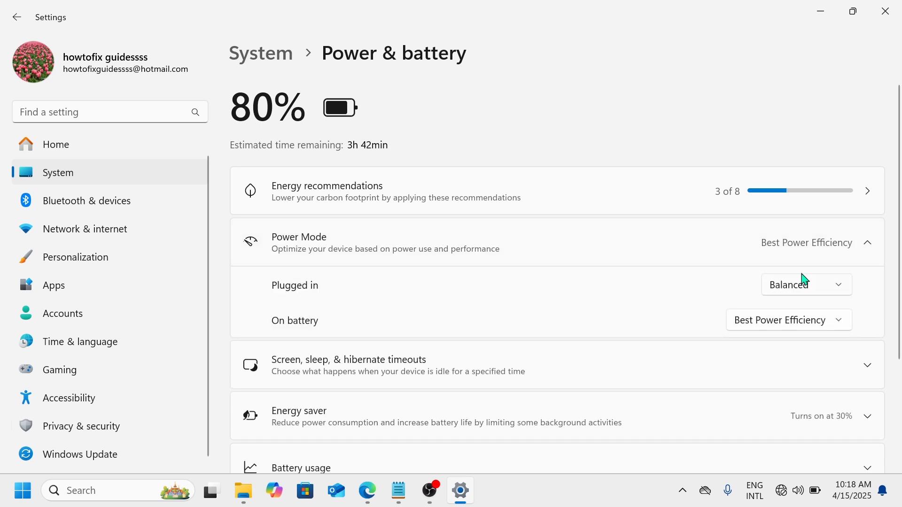
pyautogui.click(841, 287)
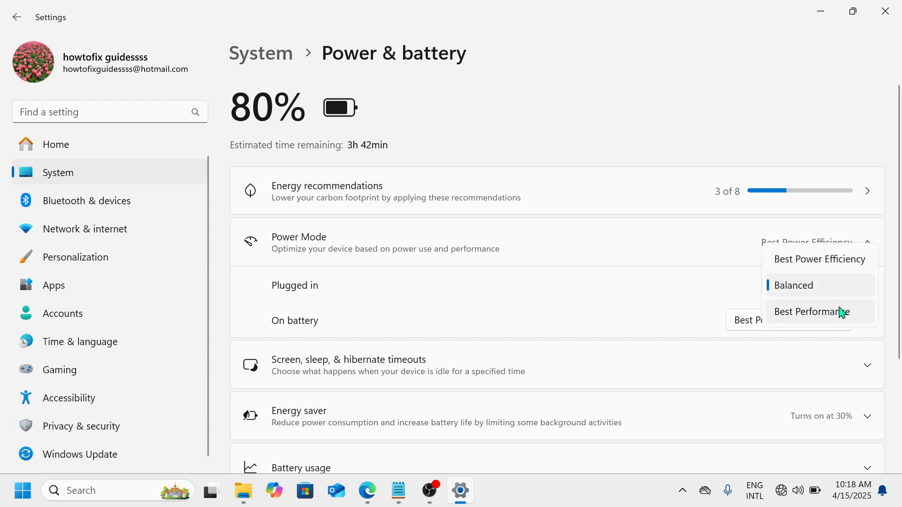
pyautogui.click(654, 303)
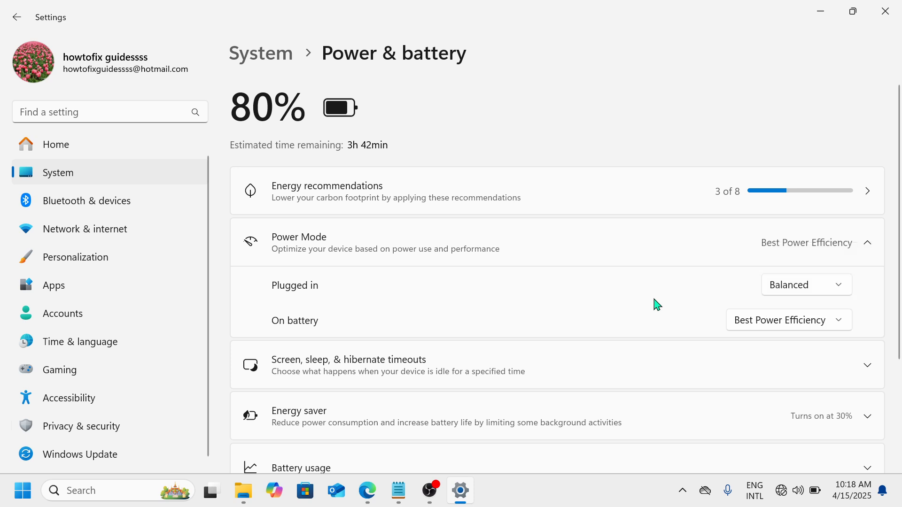
pyautogui.click(842, 322)
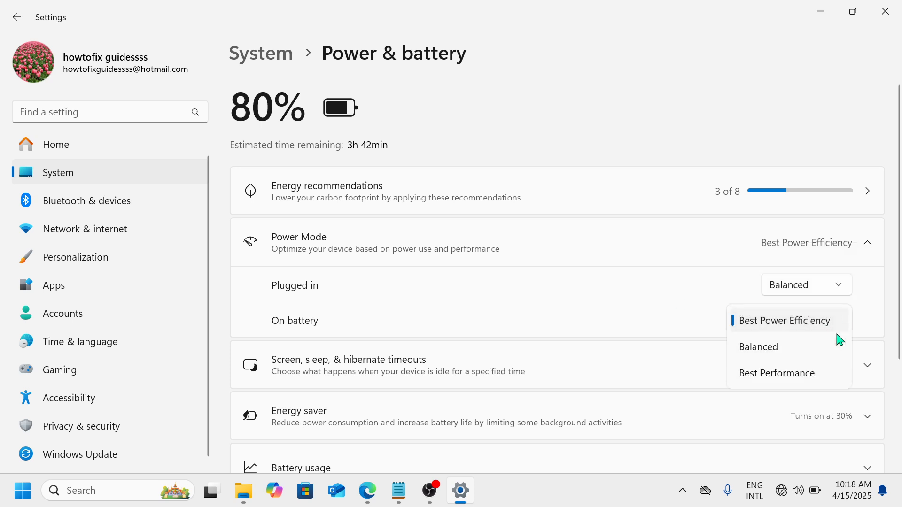
pyautogui.click(694, 330)
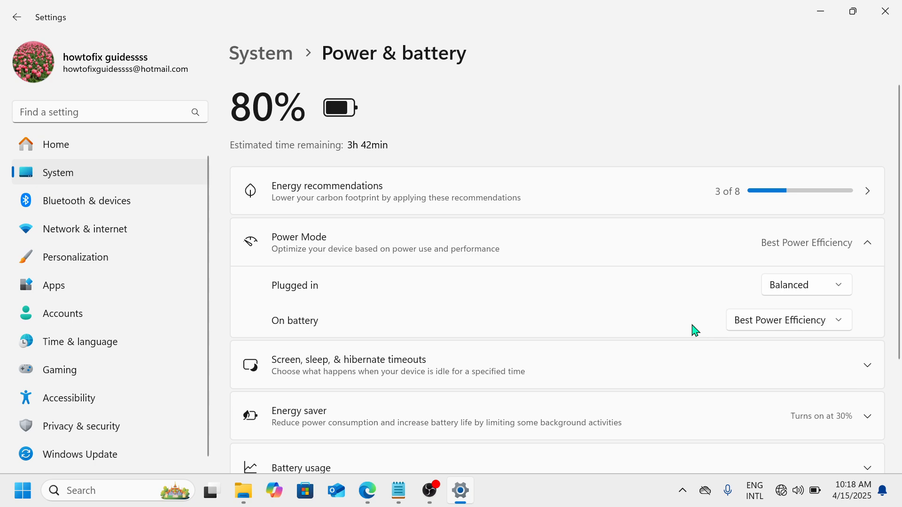
pyautogui.click(894, 6)
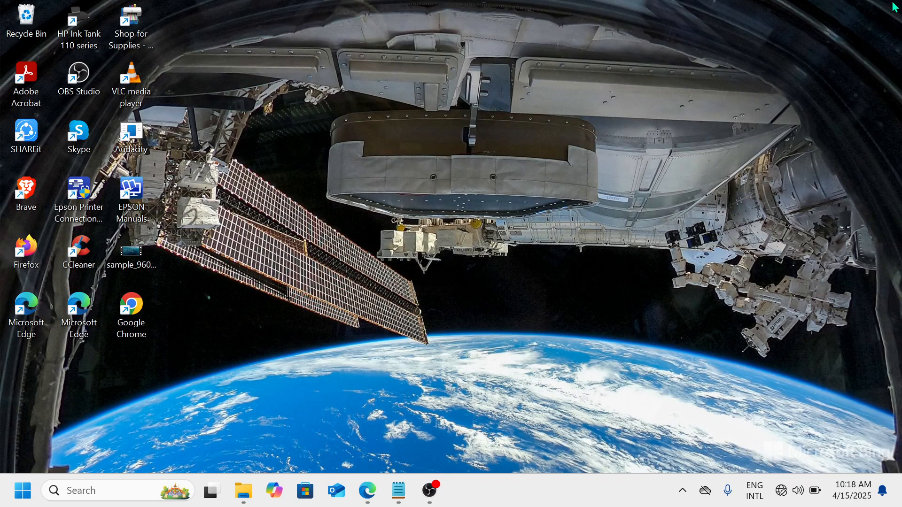
# Open the Windows Services console through the Run dialog.
pyautogui.press('super+r')
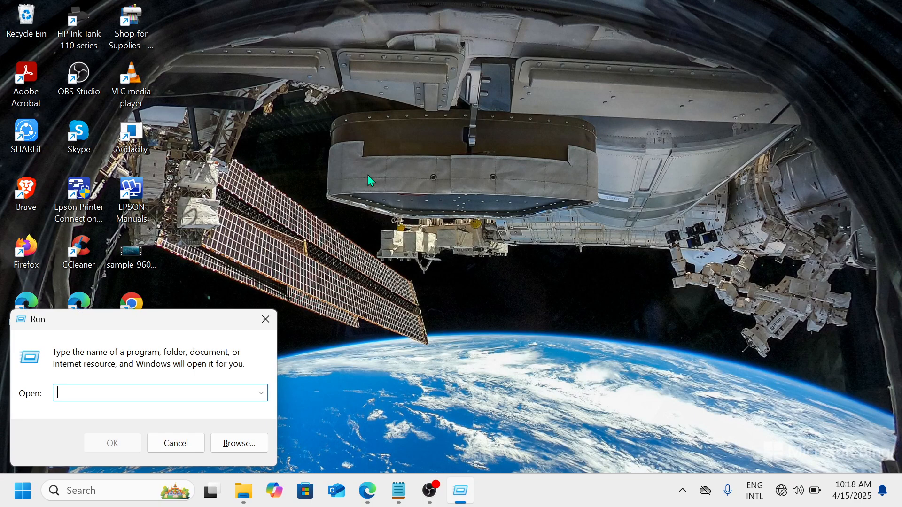
pyautogui.moveTo(205, 325); pyautogui.dragTo(505, 155)
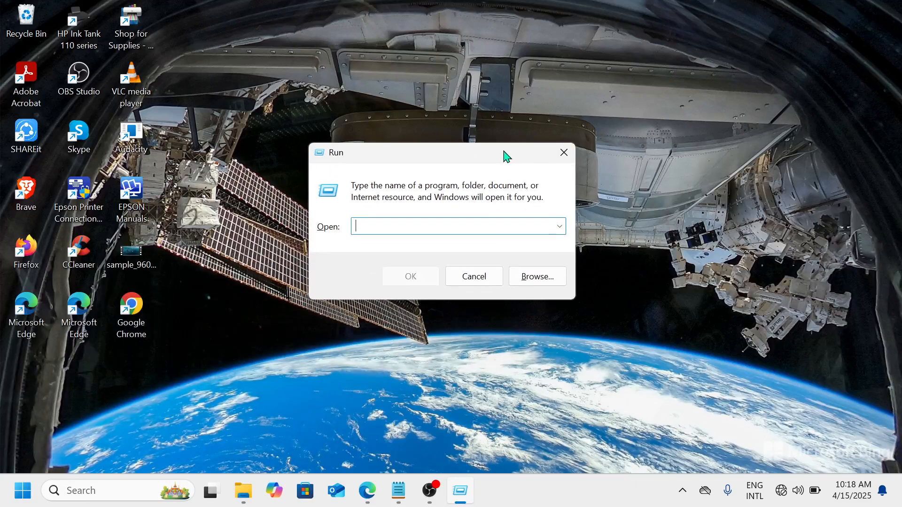
pyautogui.write('serv')
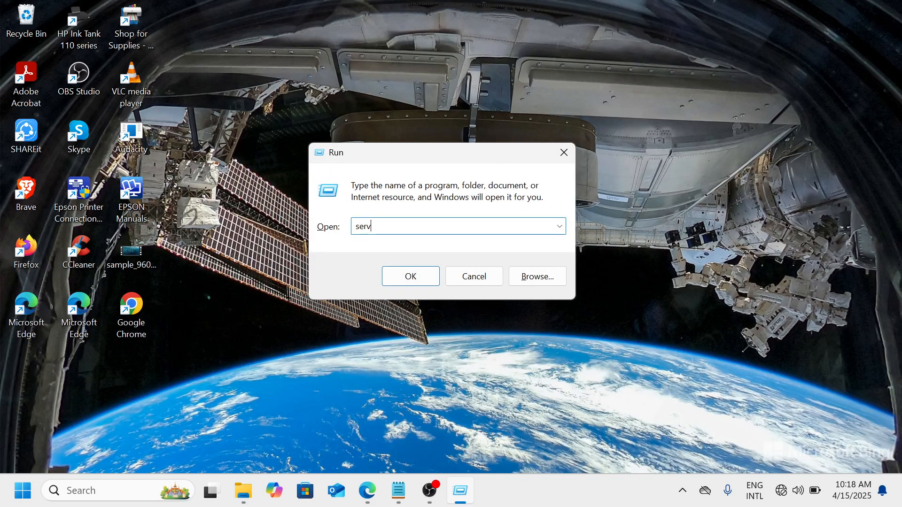
pyautogui.write('ices.msc')
pyautogui.press('Return')
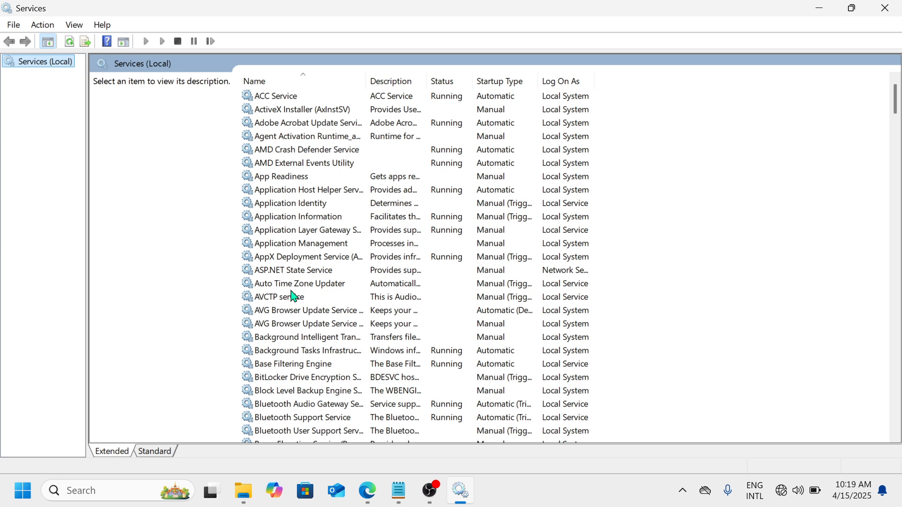
# View the properties of the AVG Browser Update Service (avg) and close them without changes.
pyautogui.rightClick(330, 313)
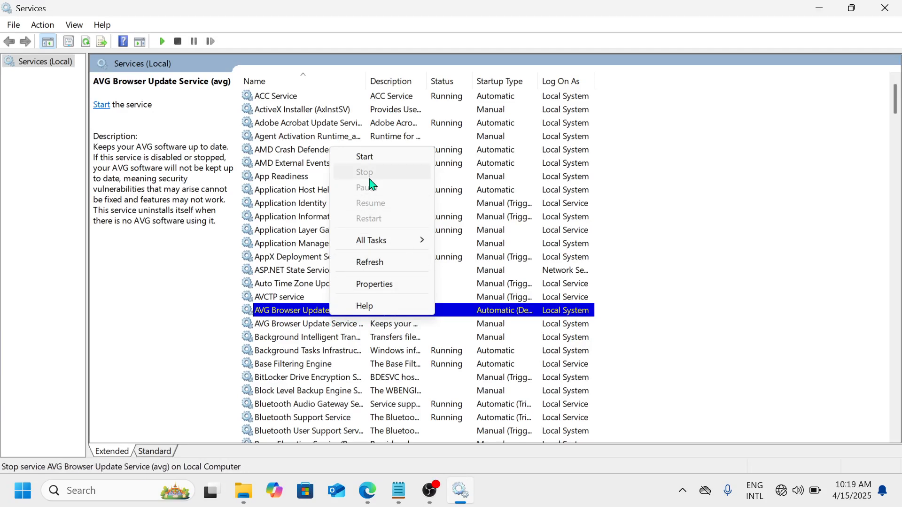
pyautogui.click(375, 284)
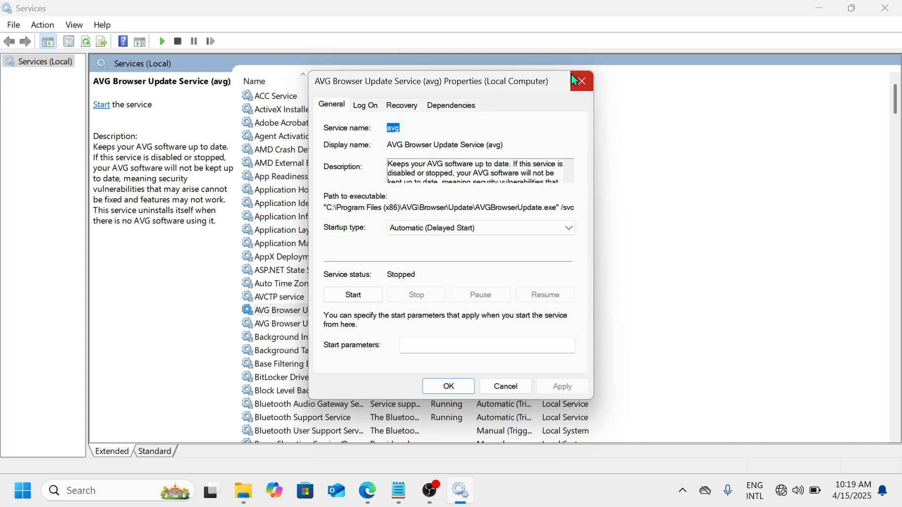
pyautogui.click(581, 80)
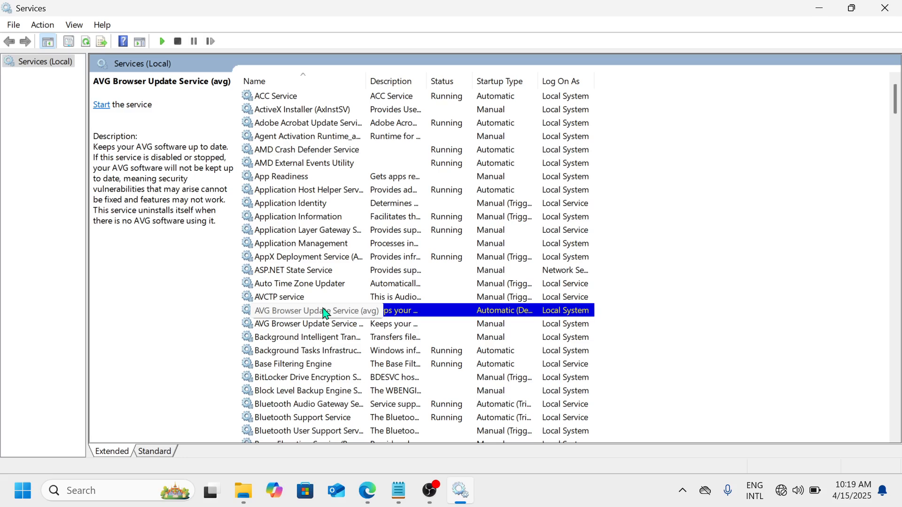
# Review the startup type choices in the Connected User Experiences and Telemetry service properties and close them without changes.
pyautogui.scroll(-8, 326, 314)
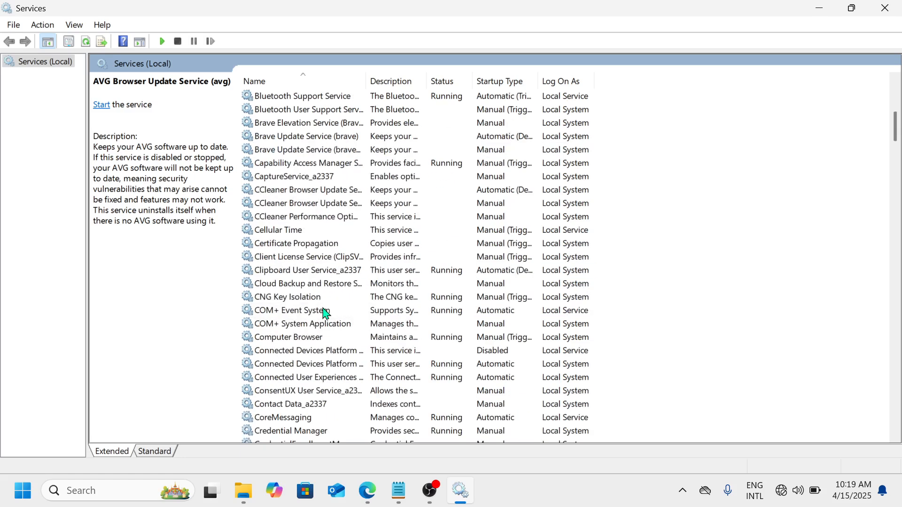
pyautogui.scroll(-3, 325, 314)
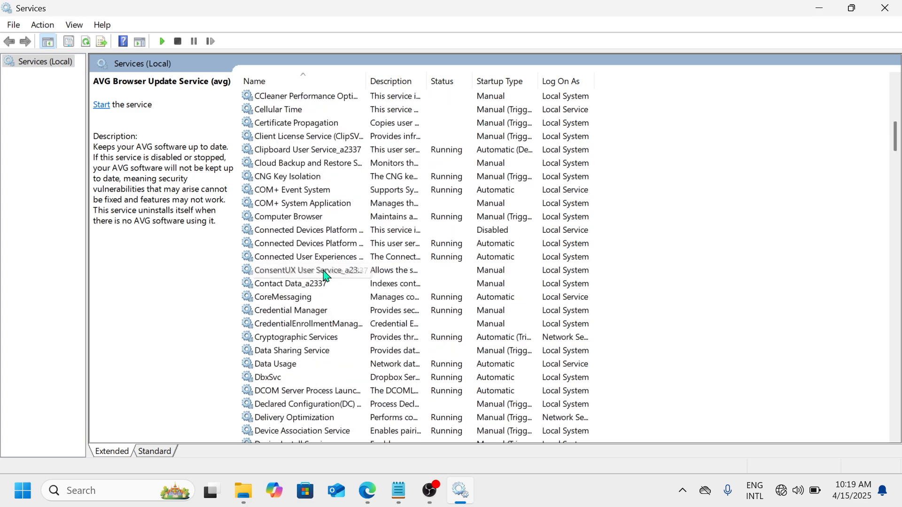
pyautogui.rightClick(345, 257)
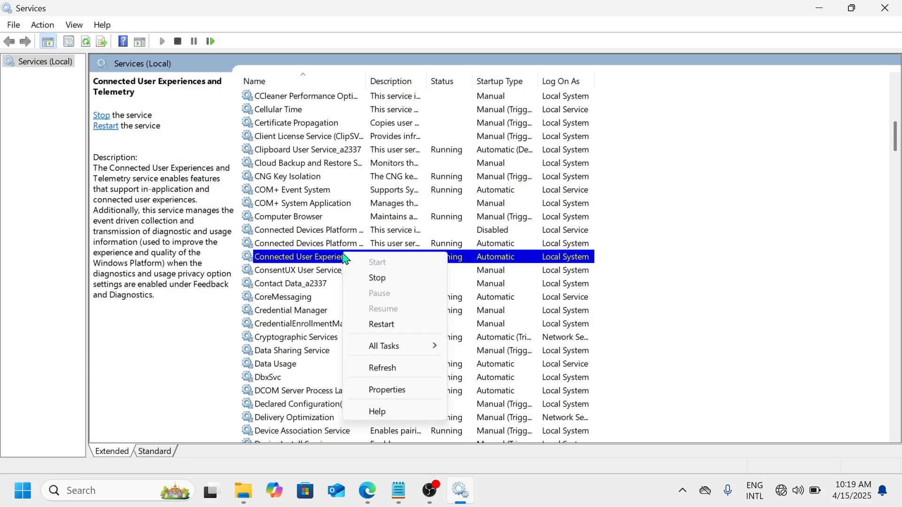
pyautogui.click(388, 391)
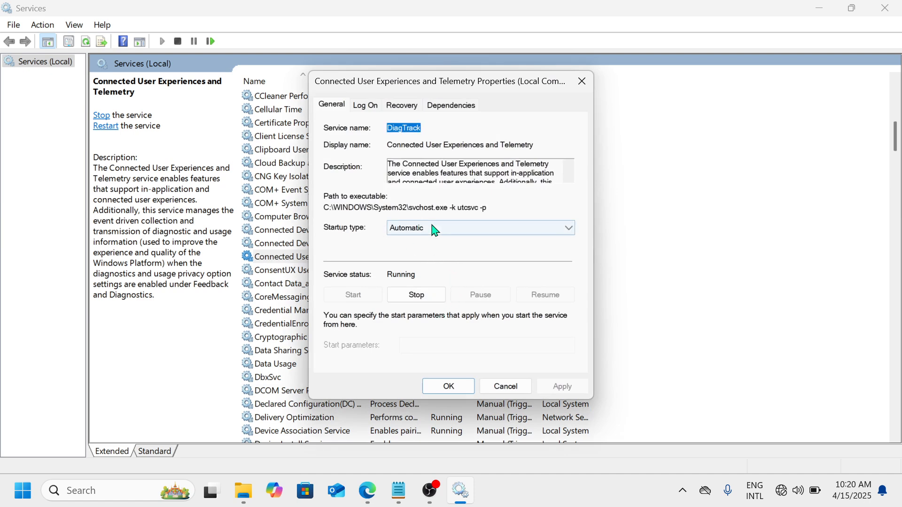
pyautogui.click(443, 230)
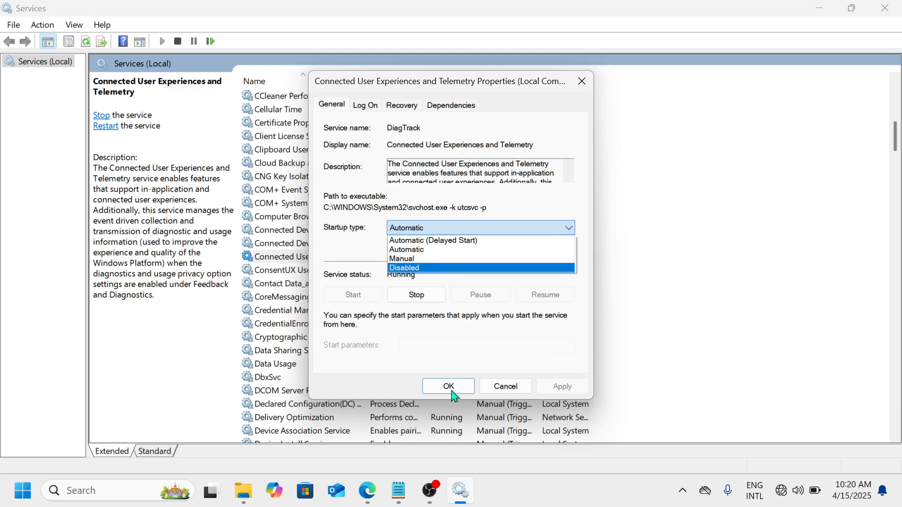
pyautogui.click(581, 90)
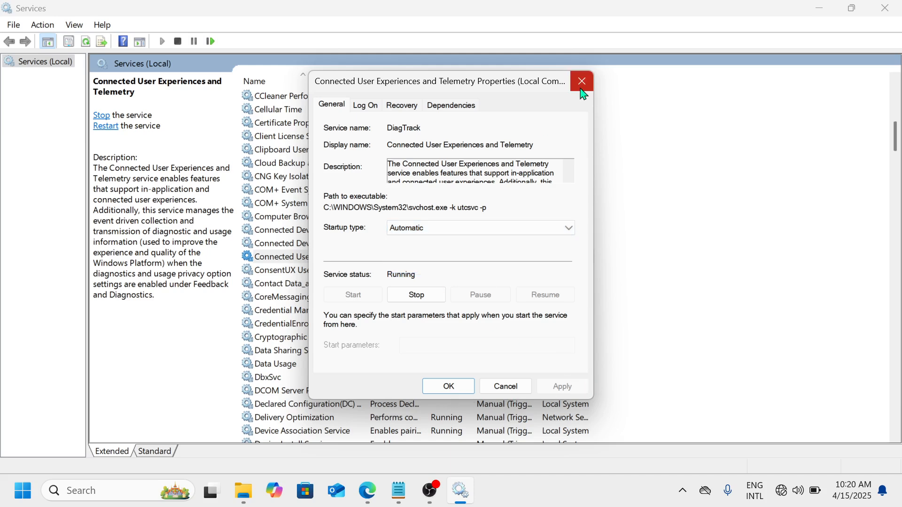
pyautogui.click(511, 387)
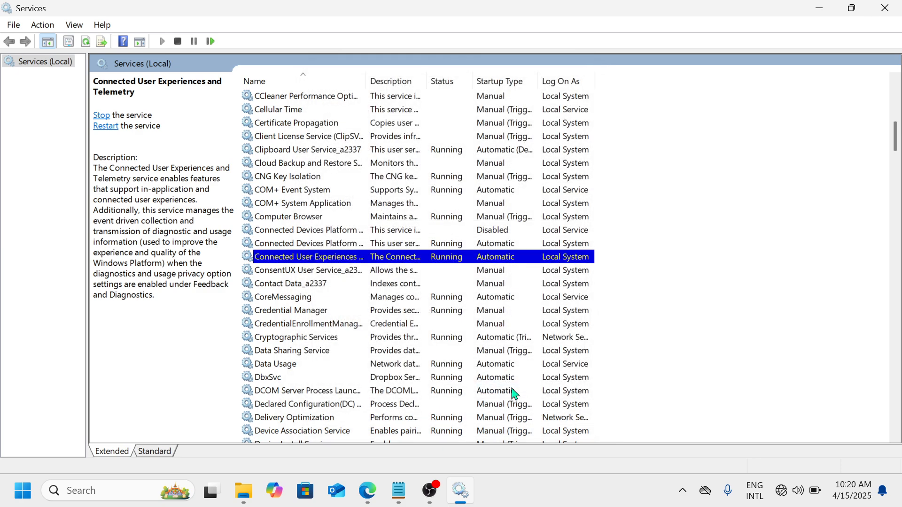
# Review the startup type choices in the Remote Desktop Services properties and cancel without changes.
pyautogui.press('r')
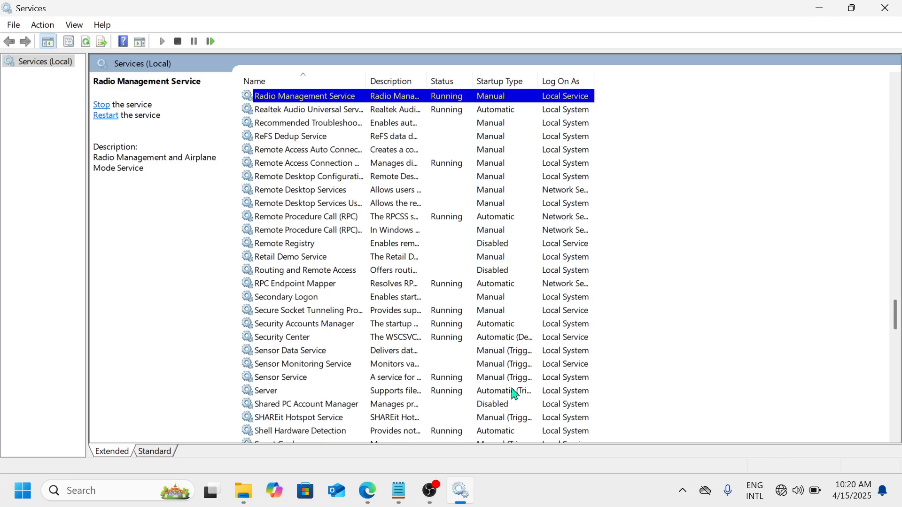
pyautogui.rightClick(316, 191)
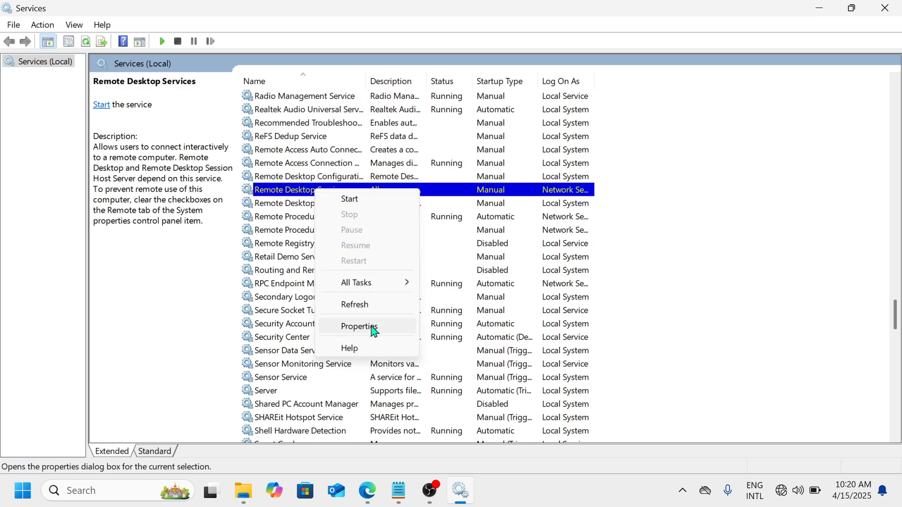
pyautogui.click(359, 326)
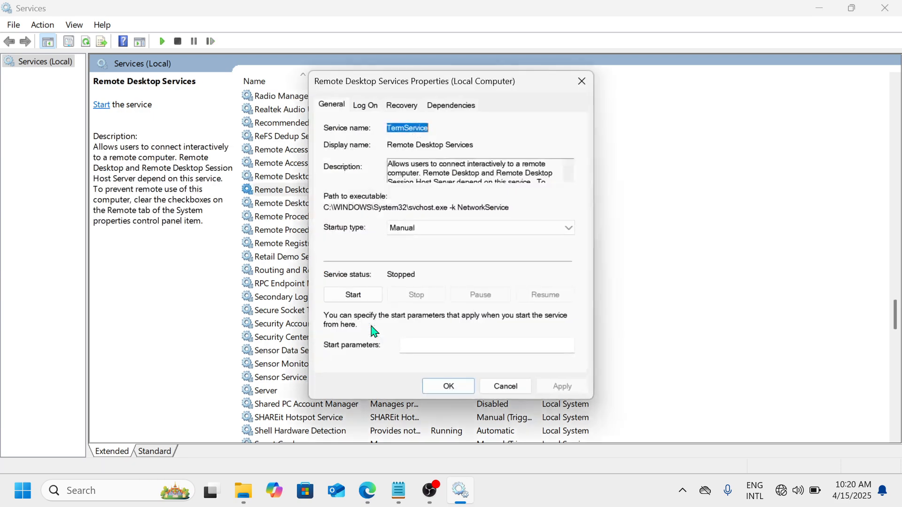
pyautogui.click(429, 234)
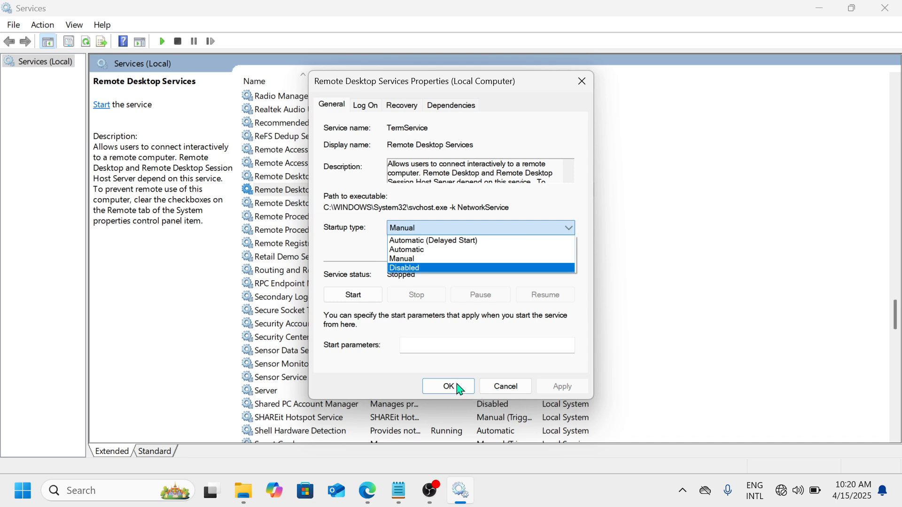
pyautogui.click(509, 390)
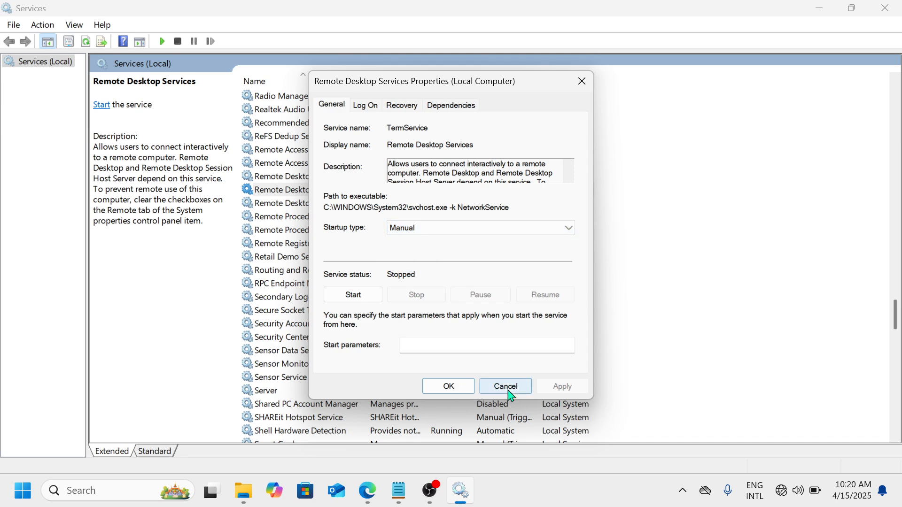
pyautogui.click(511, 395)
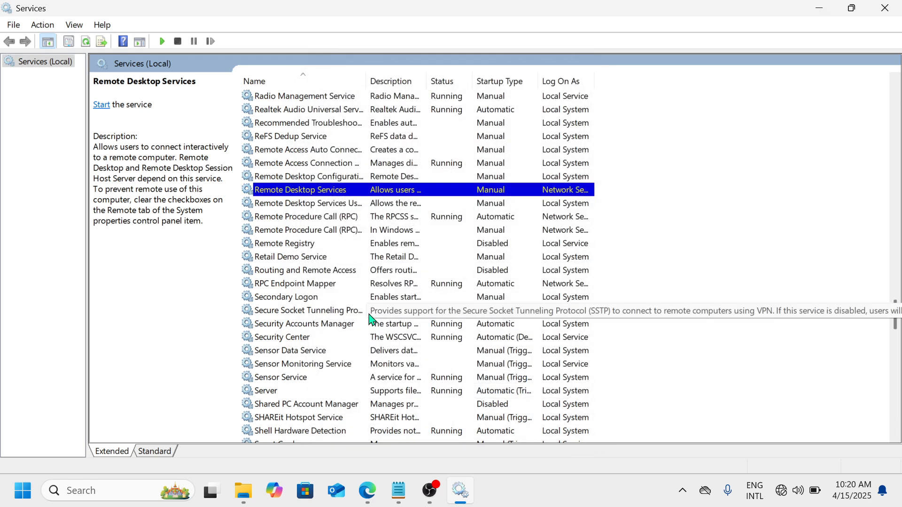
# View the properties of the Downloaded Maps Manager service, close them without changes and exit the Services console.
pyautogui.press('d')
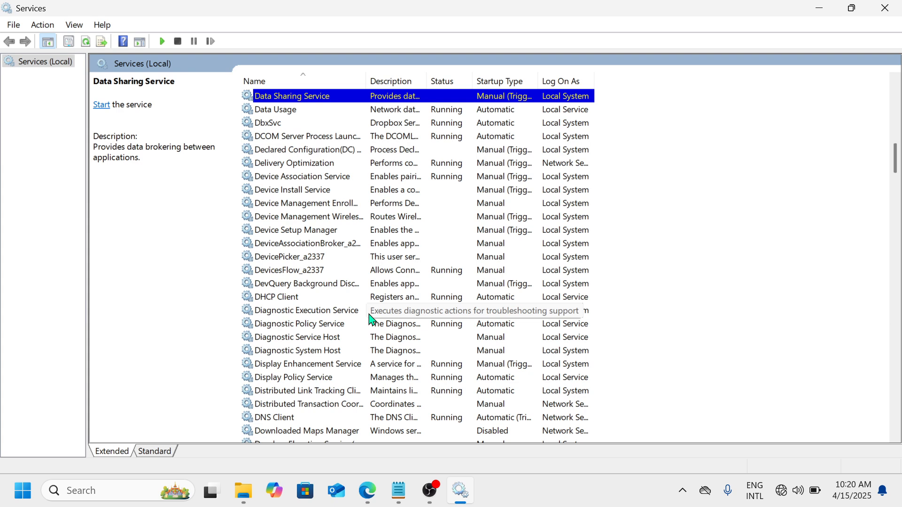
pyautogui.scroll(-2, 371, 319)
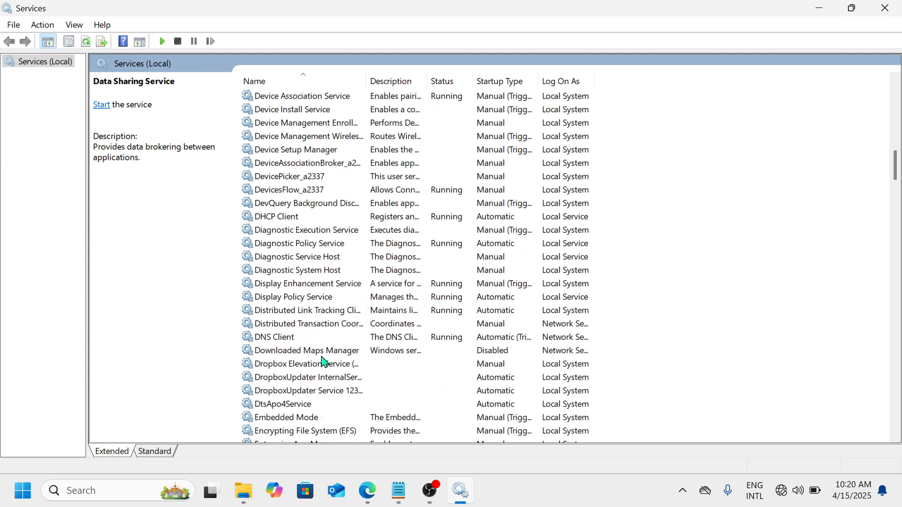
pyautogui.click(322, 356)
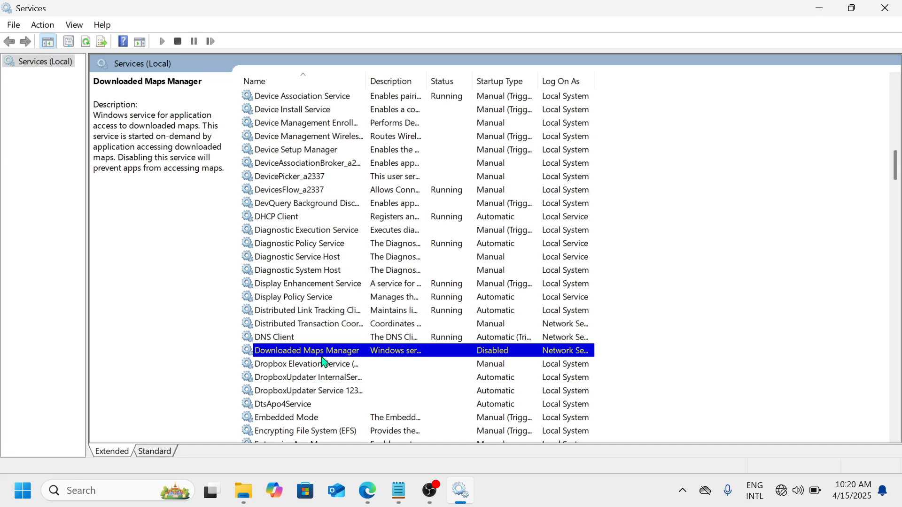
pyautogui.rightClick(323, 360)
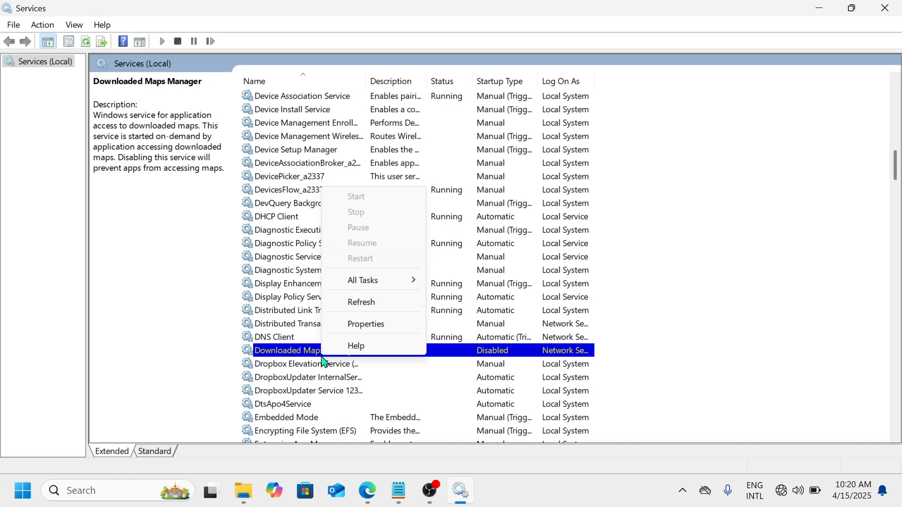
pyautogui.click(381, 325)
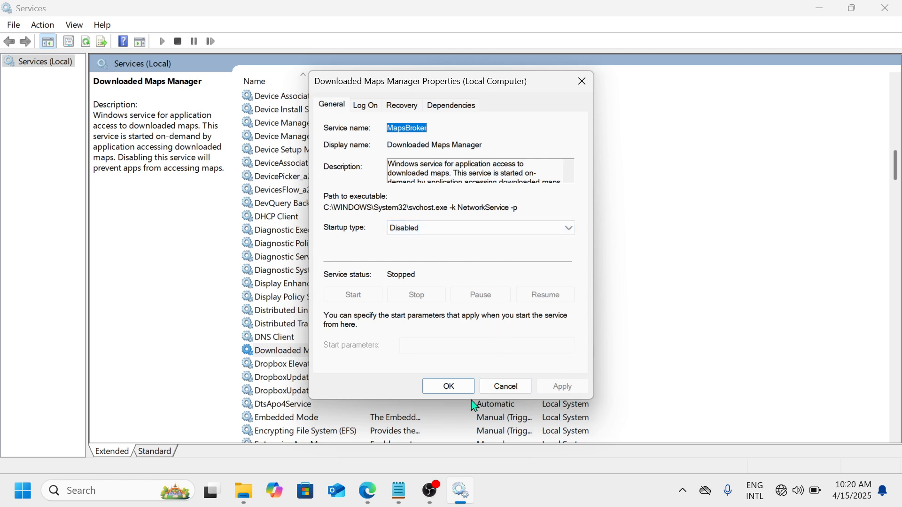
pyautogui.click(582, 81)
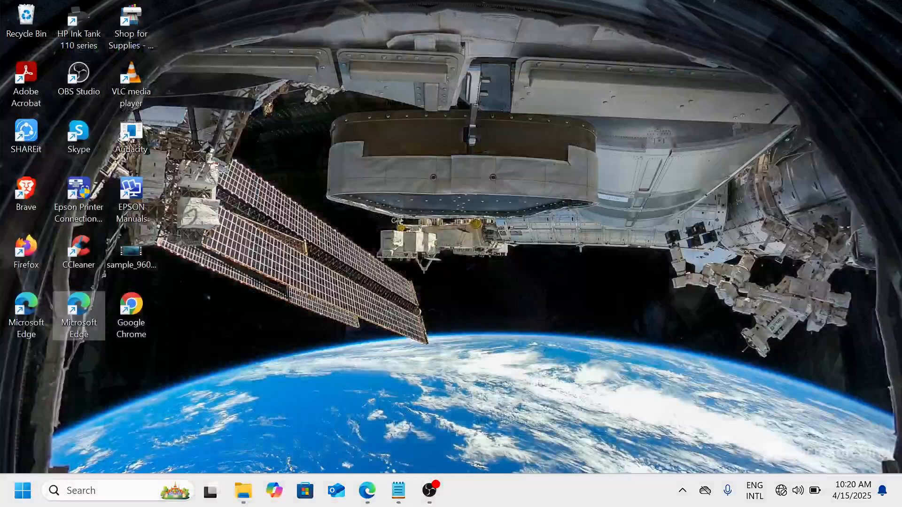
pyautogui.click(885, 8)
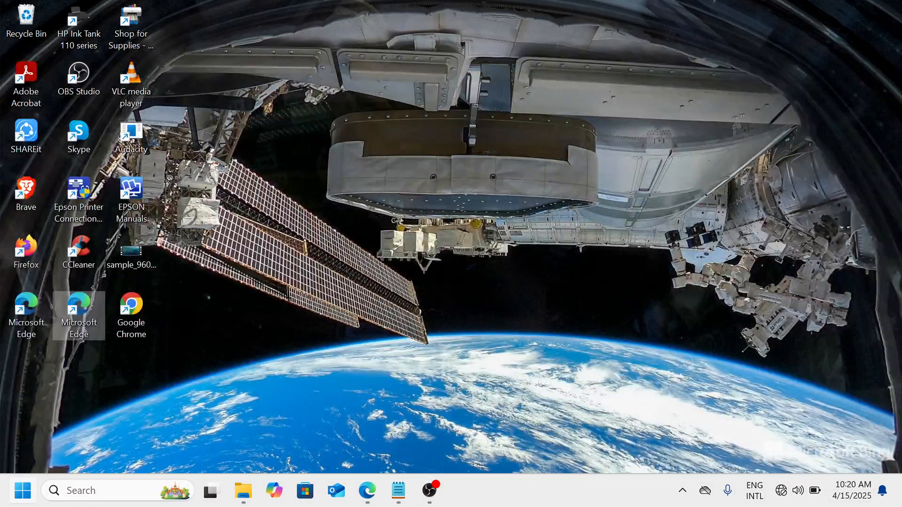
# Turn off Animation effects on the Visual effects page of the Accessibility settings.
pyautogui.click(23, 490)
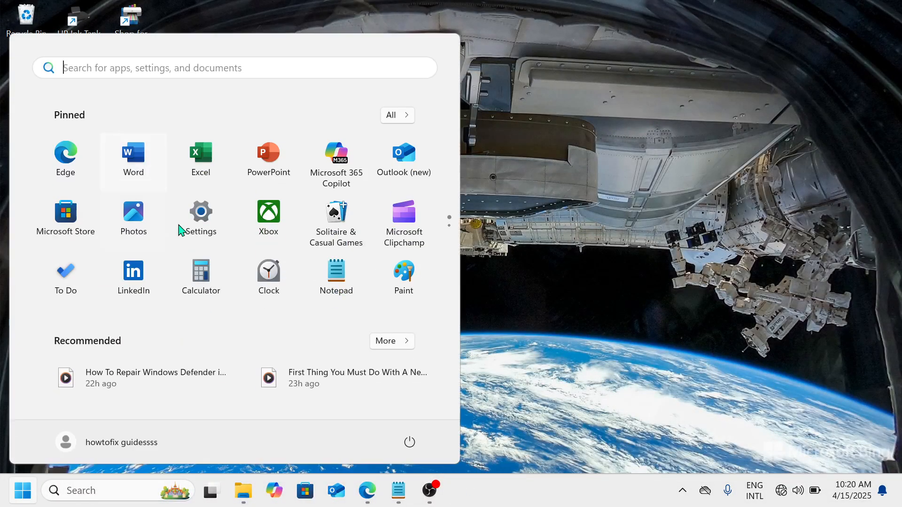
pyautogui.click(199, 227)
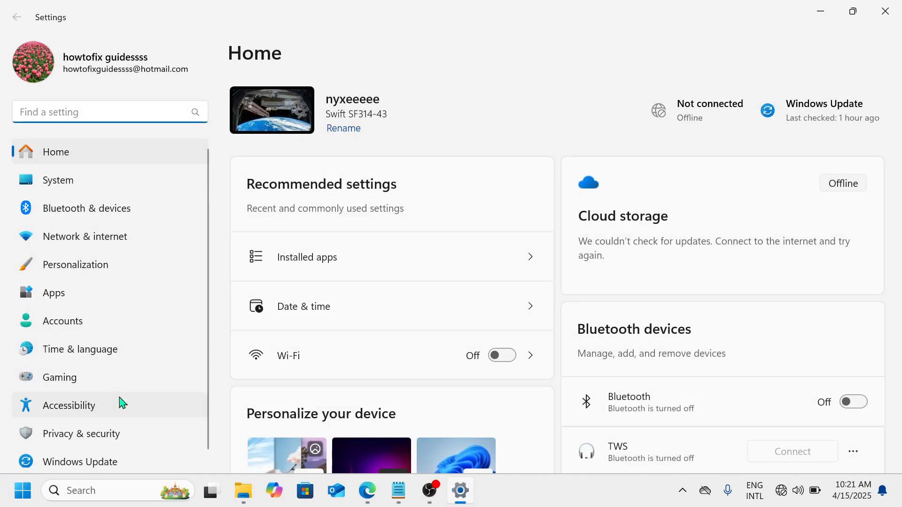
pyautogui.click(122, 411)
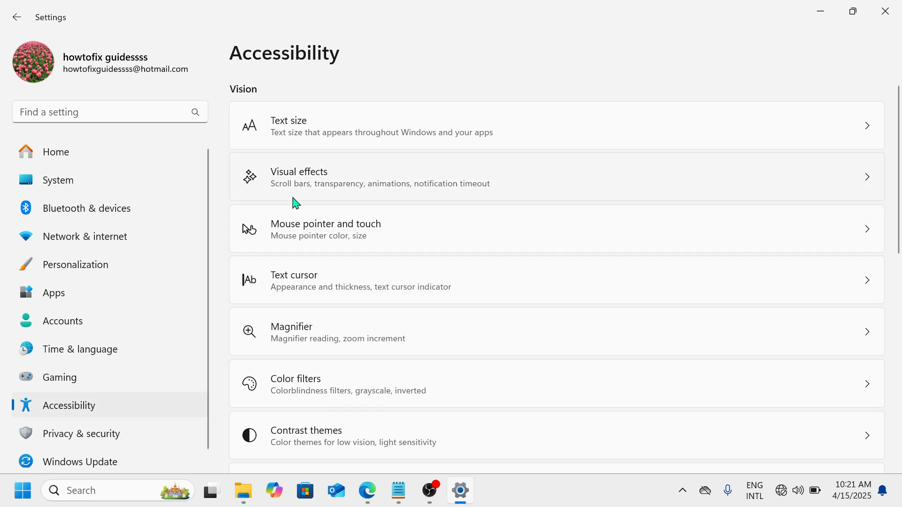
pyautogui.click(316, 181)
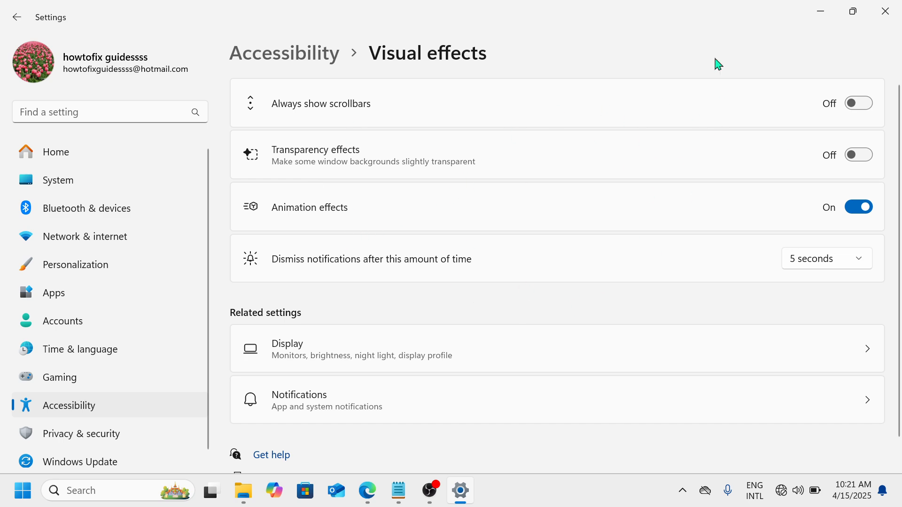
pyautogui.click(863, 213)
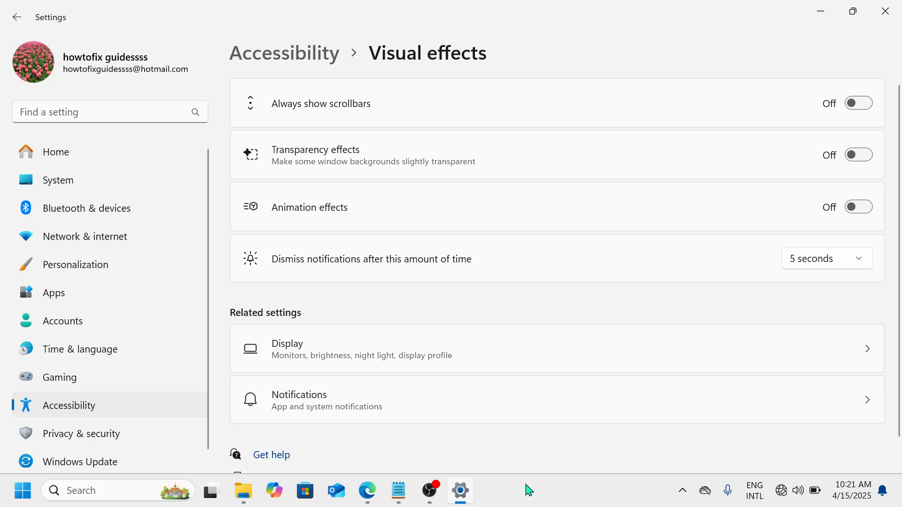
# Open Task Manager, maximize its window and show the Startup apps page.
pyautogui.rightClick(565, 500)
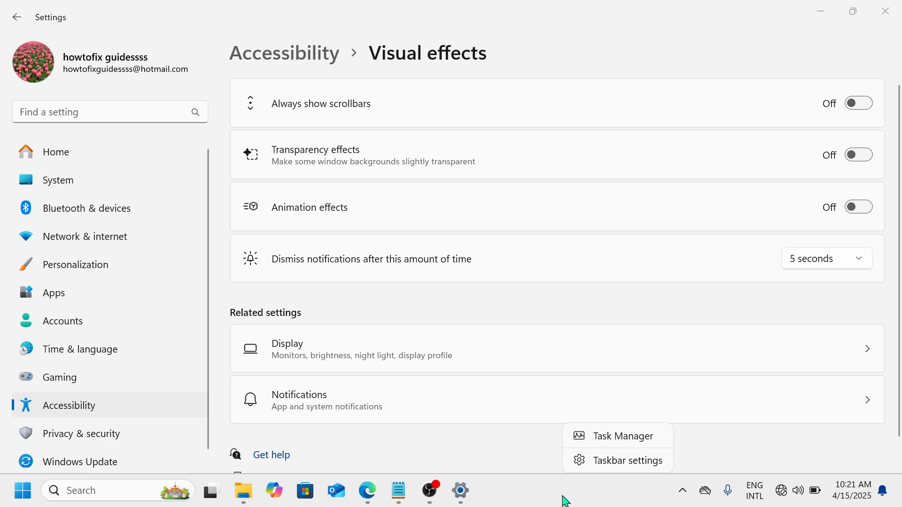
pyautogui.click(611, 442)
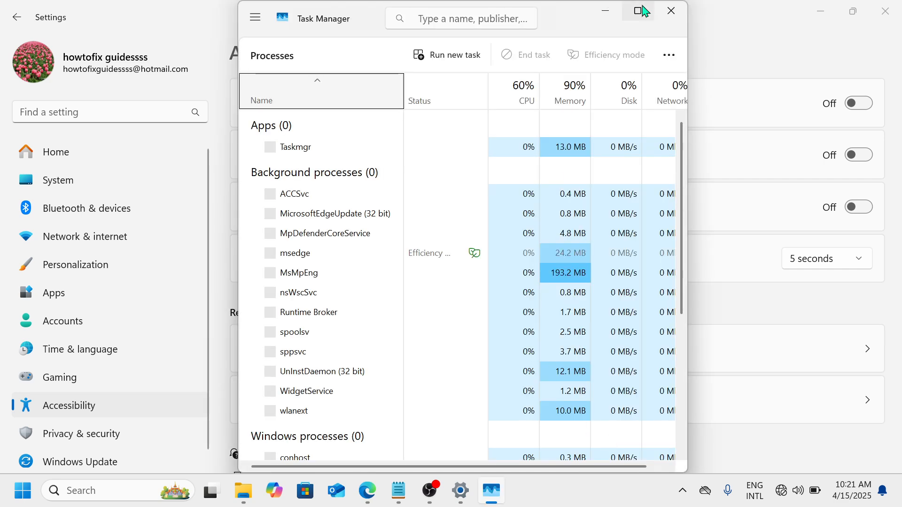
pyautogui.click(638, 11)
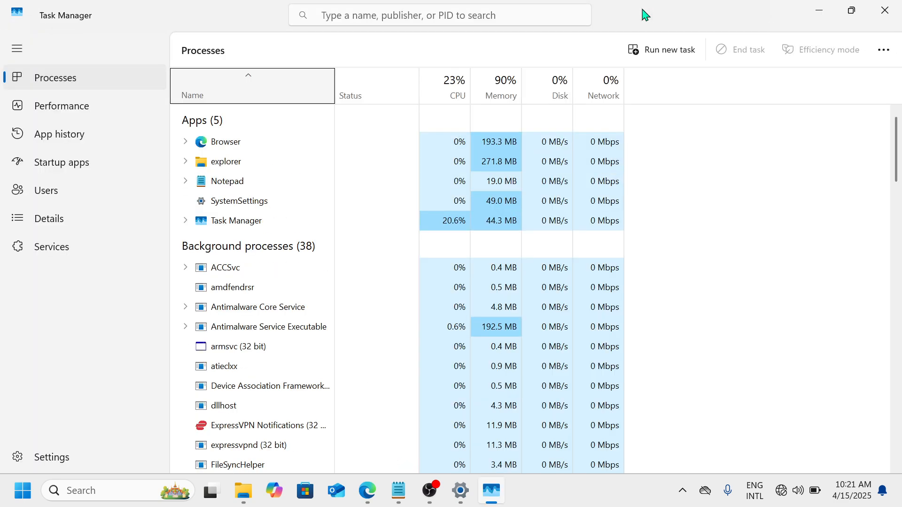
pyautogui.click(99, 168)
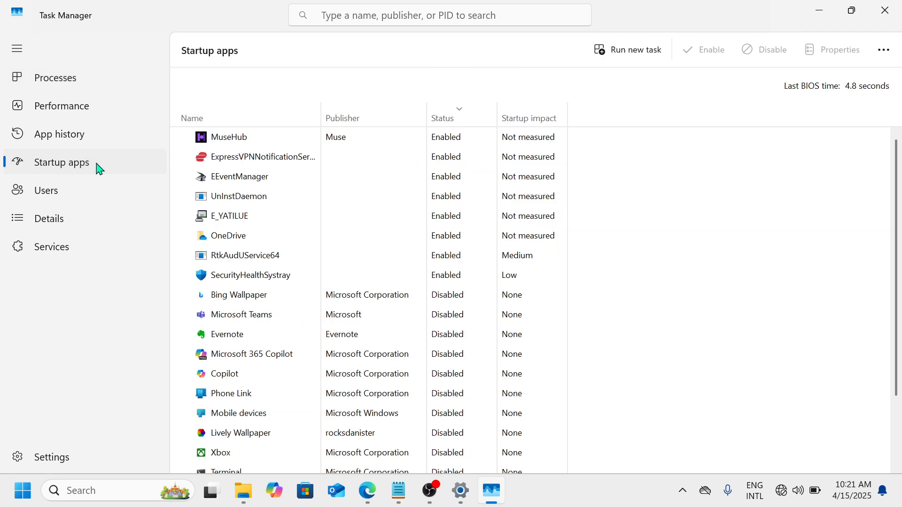
# Sort the startup apps by status with enabled ones first, and view the available actions for UnInstDaemon without choosing any.
pyautogui.scroll(-3, 284, 296)
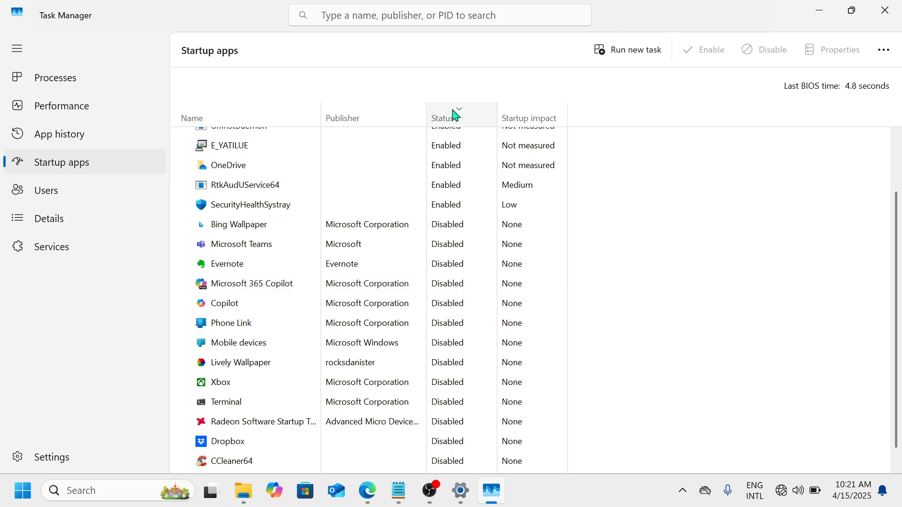
pyautogui.click(457, 121)
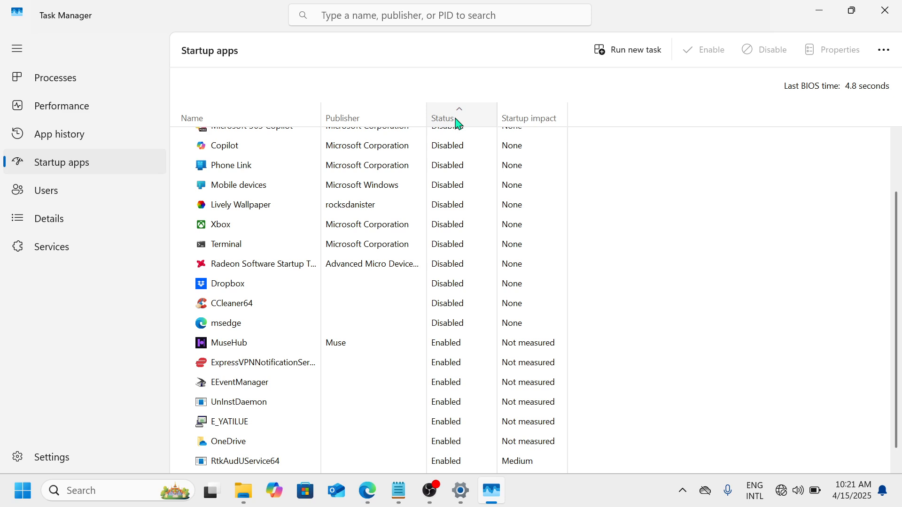
pyautogui.click(458, 121)
pyautogui.scroll(3, 453, 204)
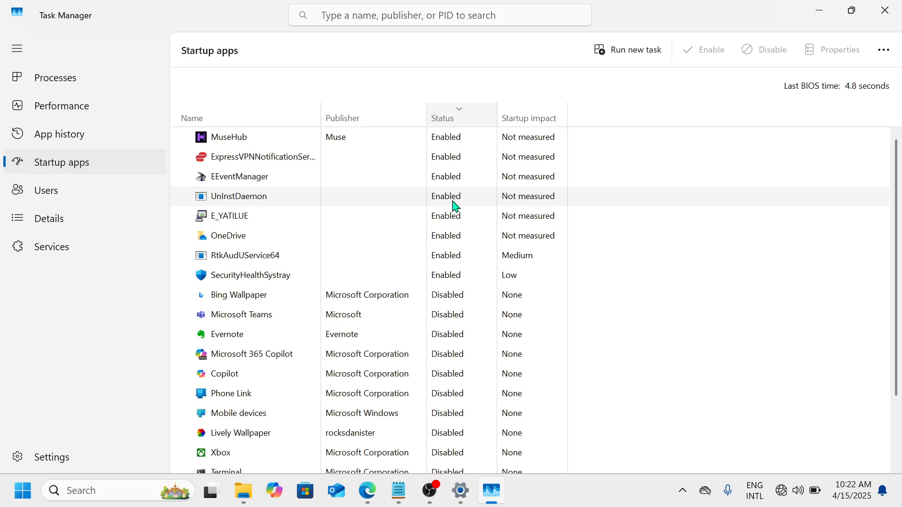
pyautogui.rightClick(454, 205)
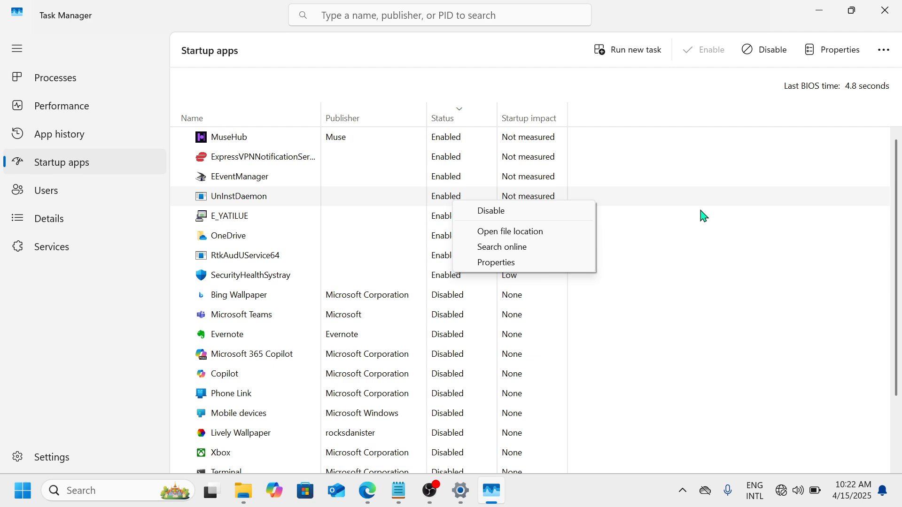
pyautogui.click(679, 217)
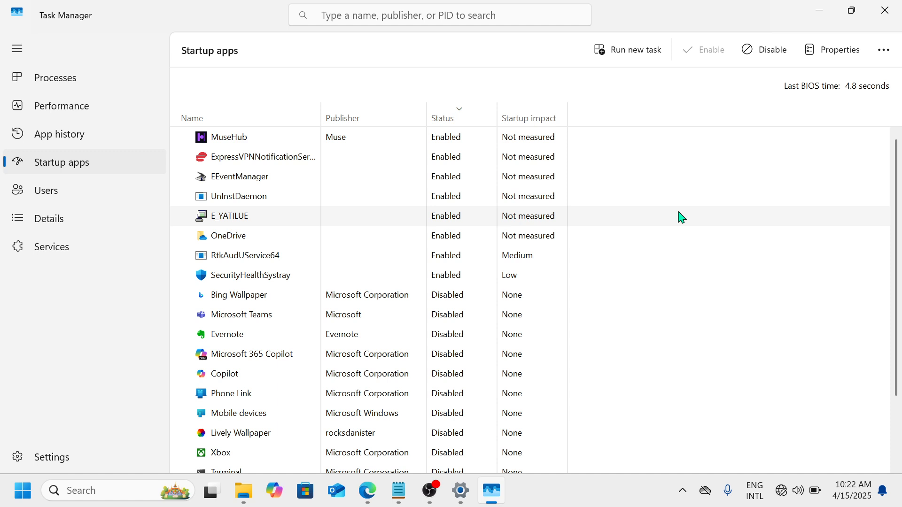
# Run the command appwiz.cpl to open the Programs and Features list of installed programs.
pyautogui.press('super+r')
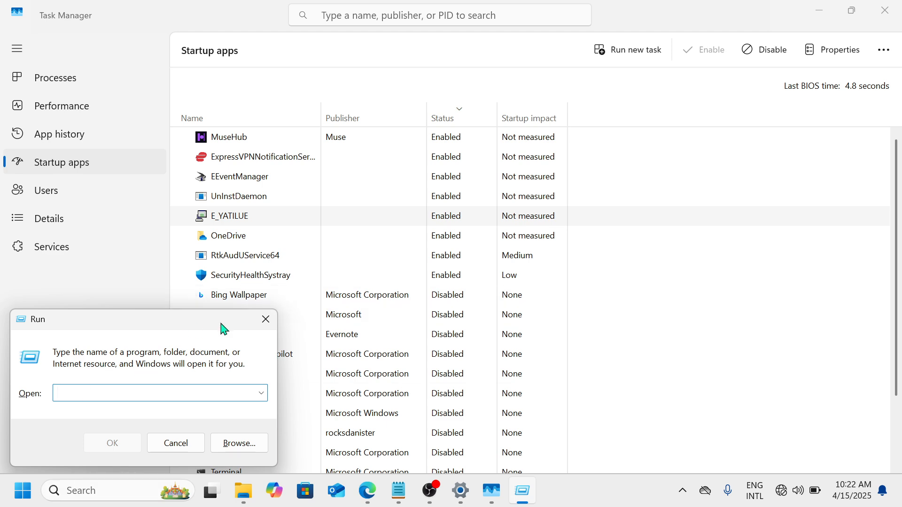
pyautogui.moveTo(223, 329); pyautogui.dragTo(538, 225)
pyautogui.write('a')
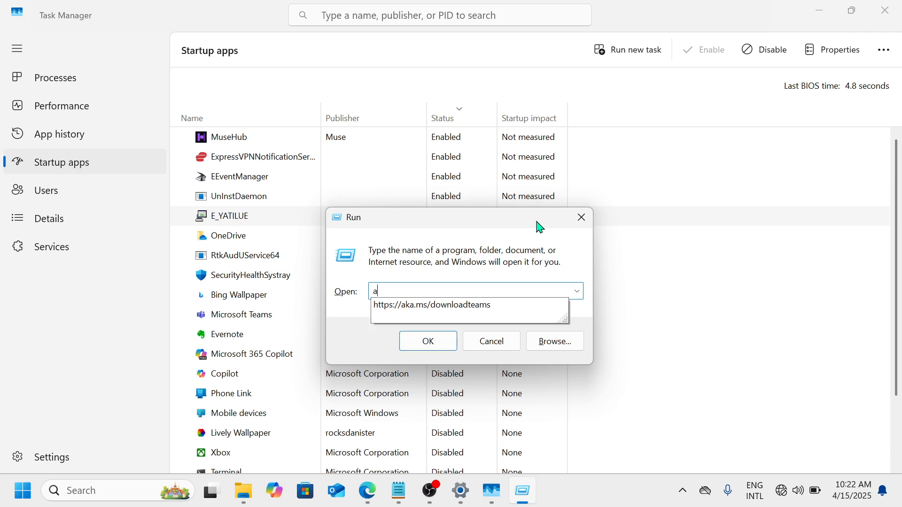
pyautogui.write('pp')
pyautogui.write('w')
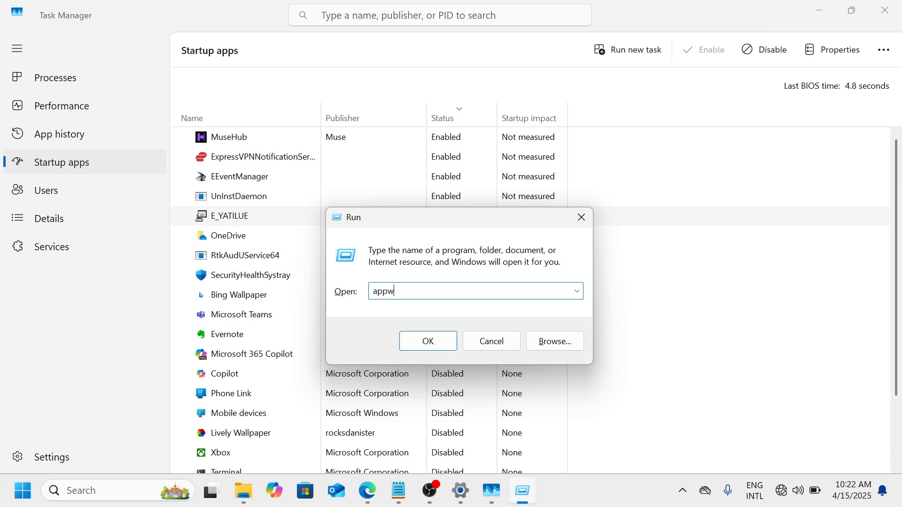
pyautogui.write('iz.cpl')
pyautogui.press('Return')
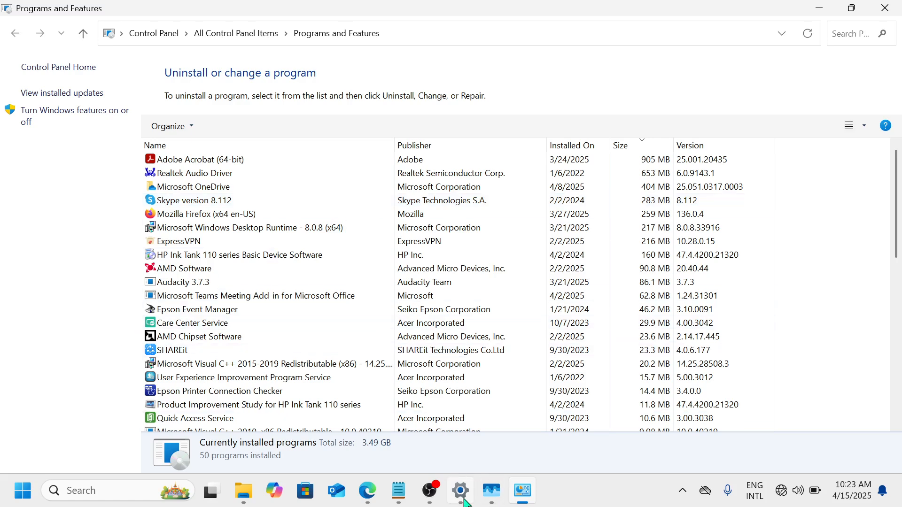
# Switch back to the Settings app and open the Windows Update page.
pyautogui.moveTo(458, 502)
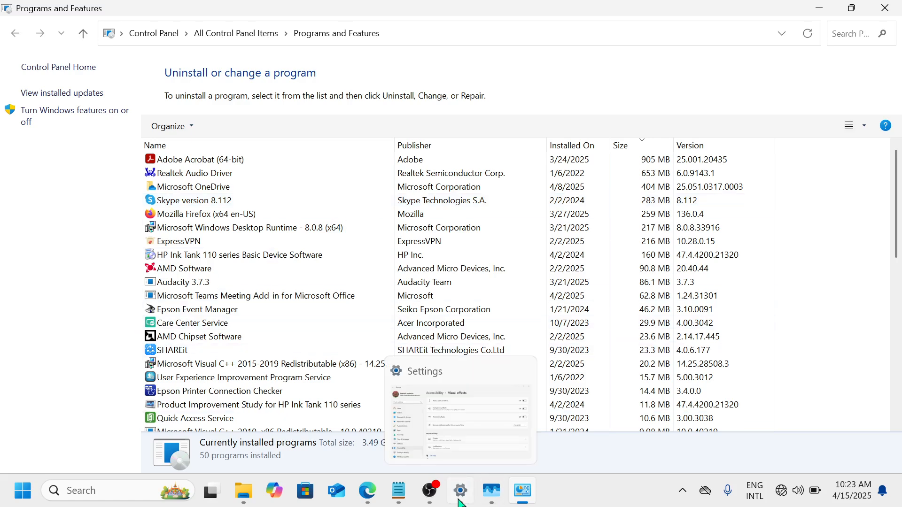
pyautogui.click(459, 501)
pyautogui.scroll(-1, 87, 451)
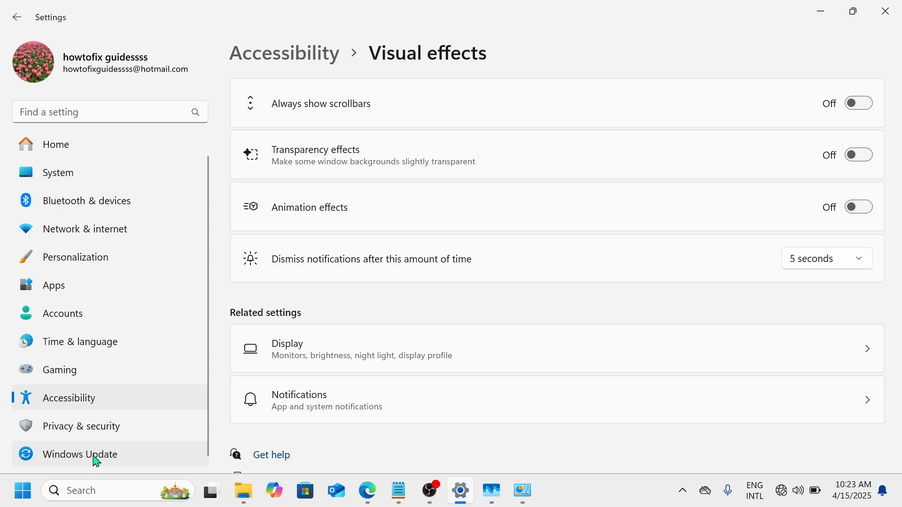
pyautogui.click(98, 459)
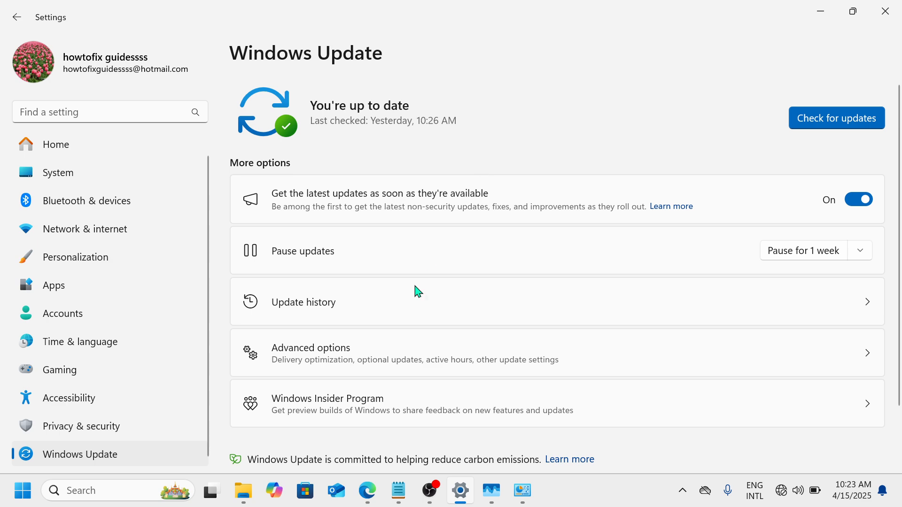
pyautogui.click(429, 498)
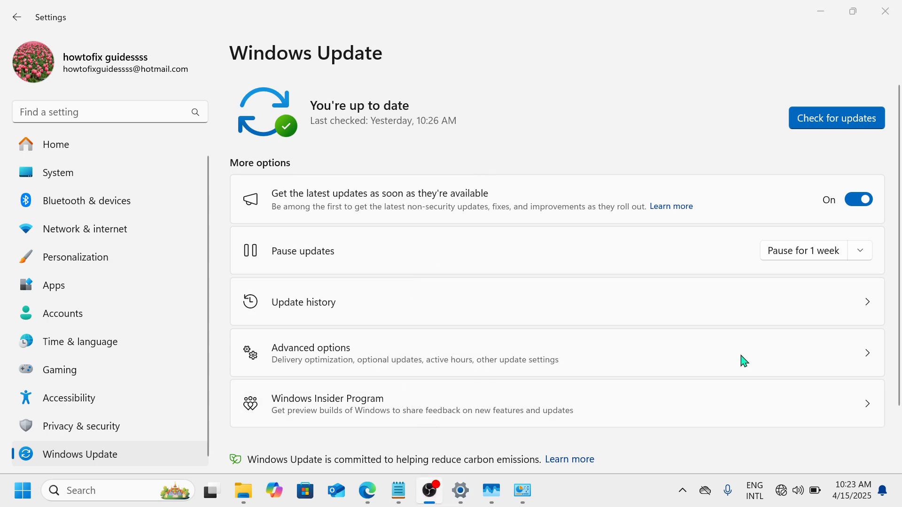